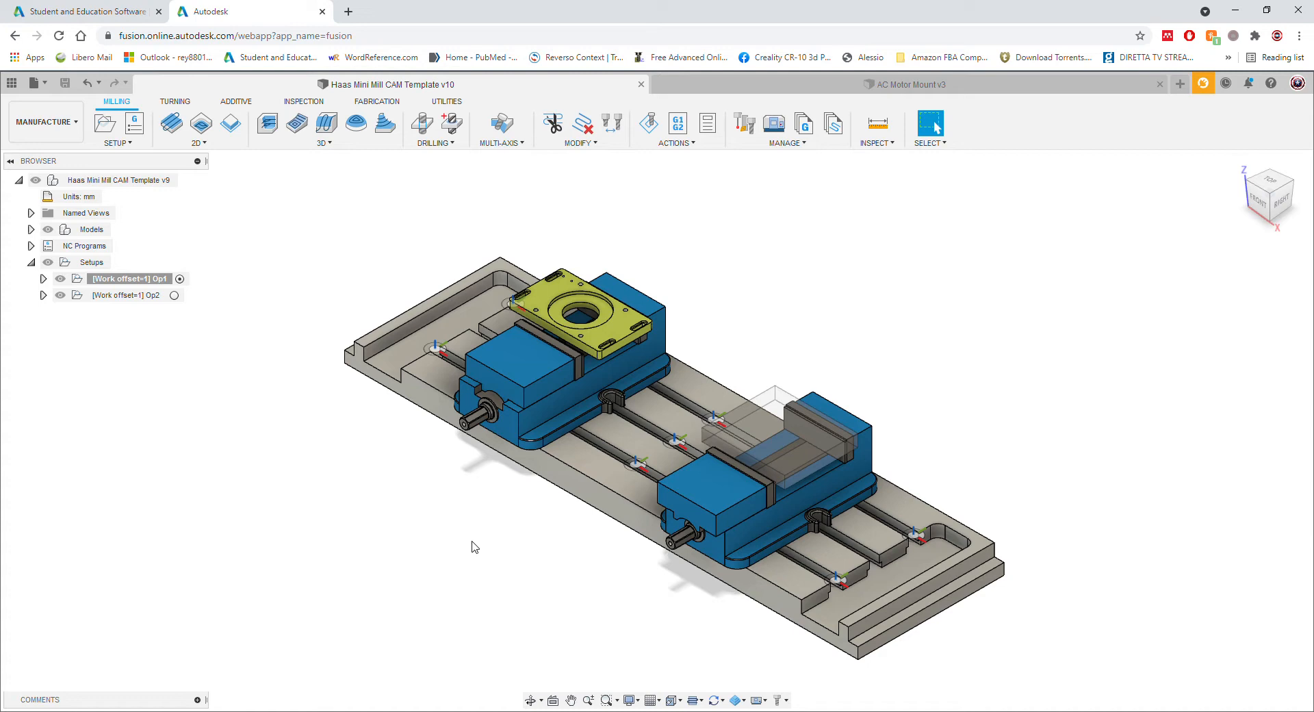
Step: Switch between the AC Motor Mount design and the Haas Mini Mill CAM template, ending on the template
click(822, 91)
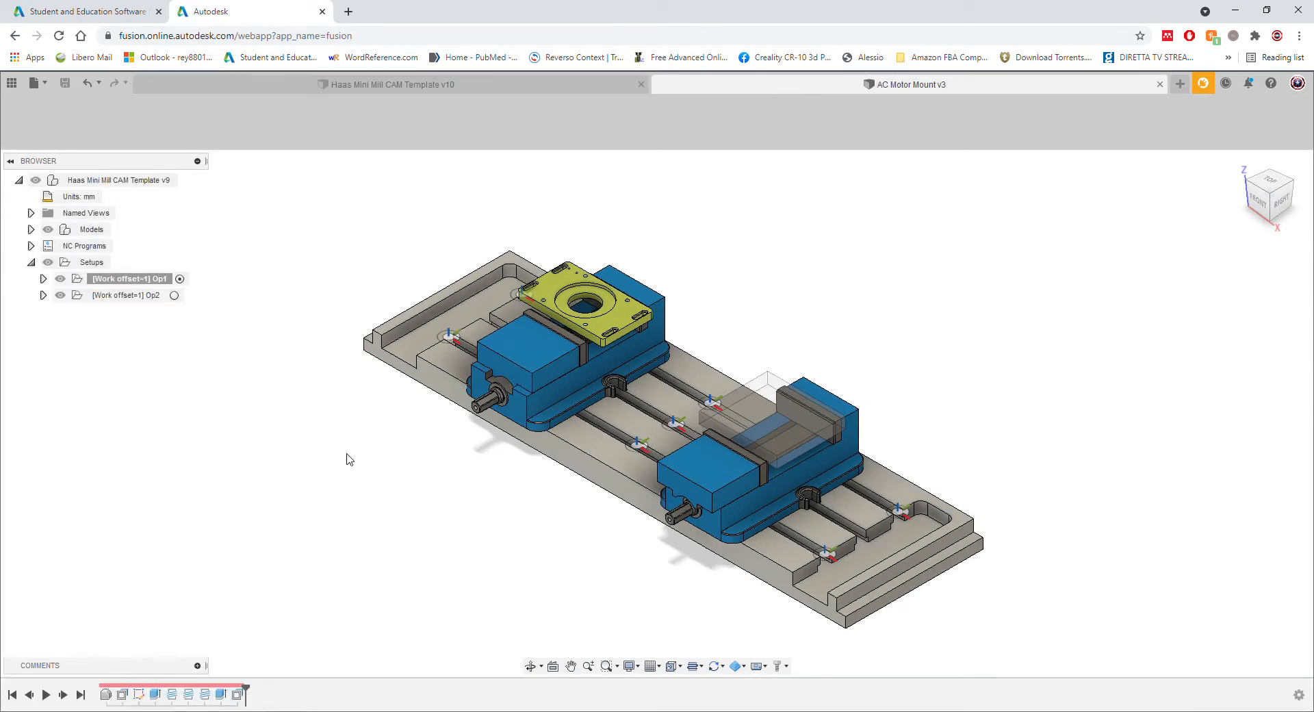
click(447, 85)
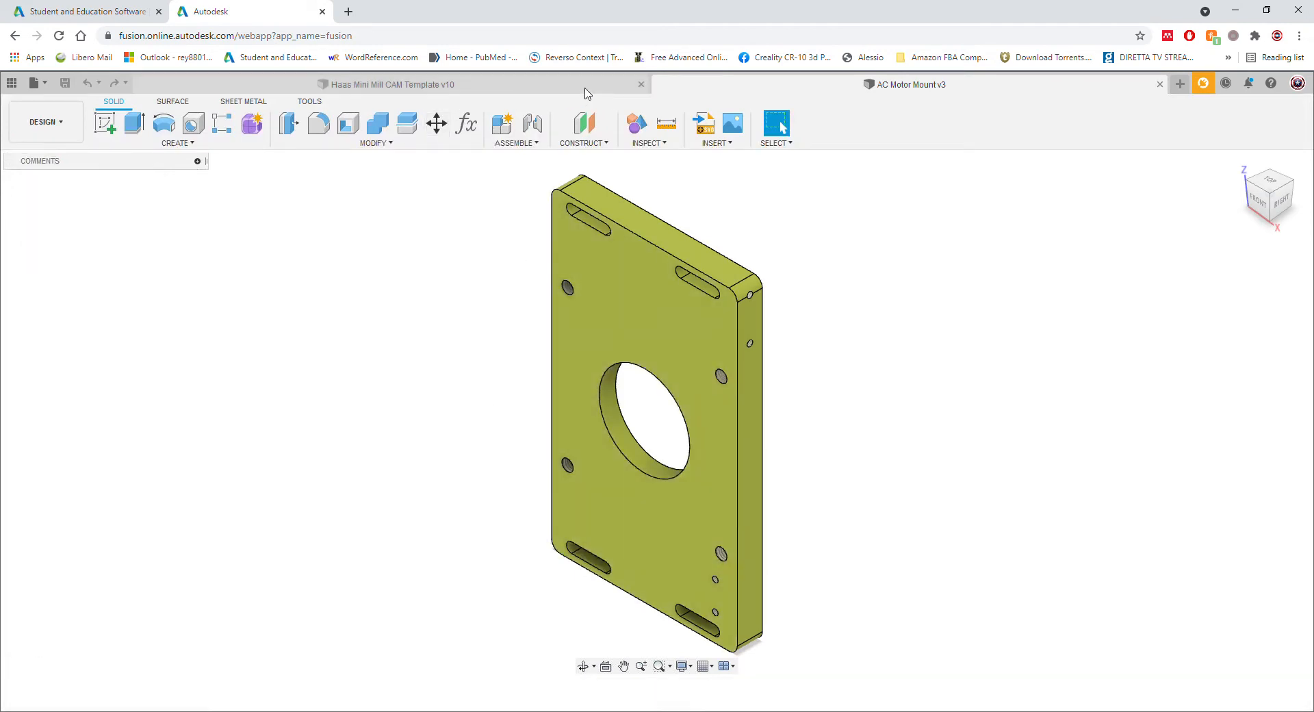
click(774, 97)
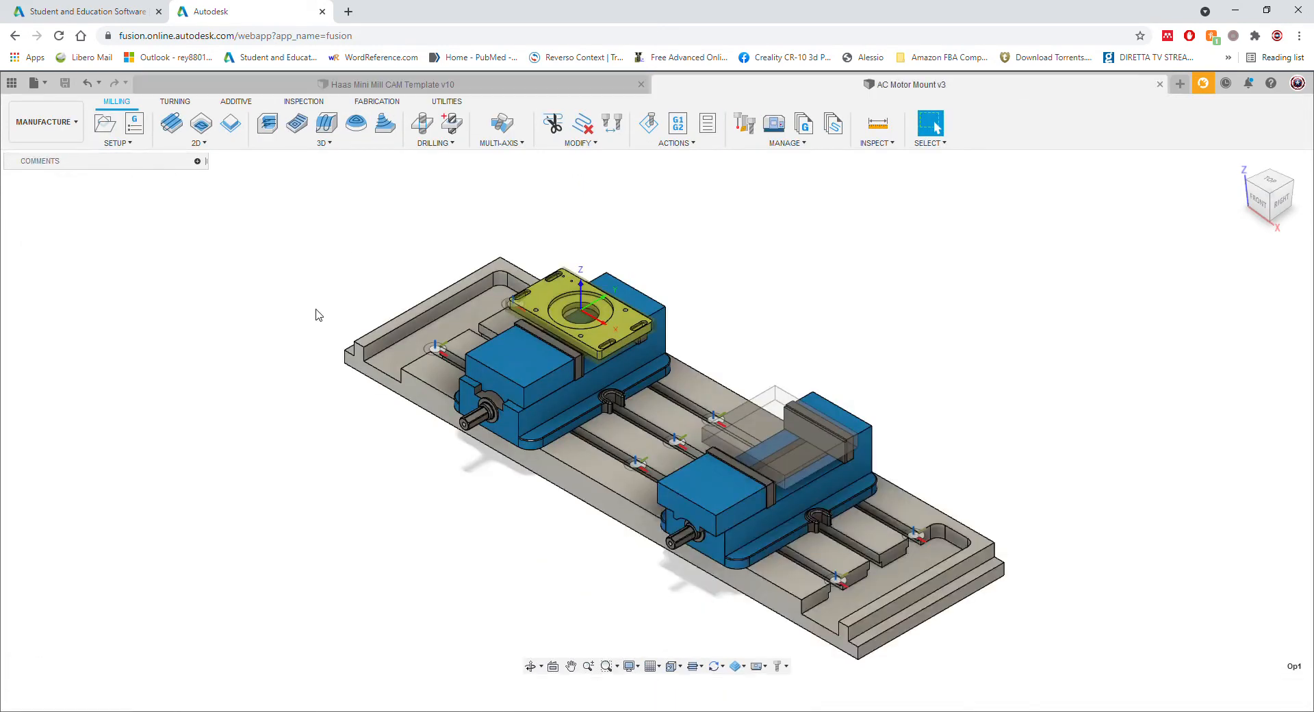
click(21, 114)
mouse_move(55, 296)
click(151, 298)
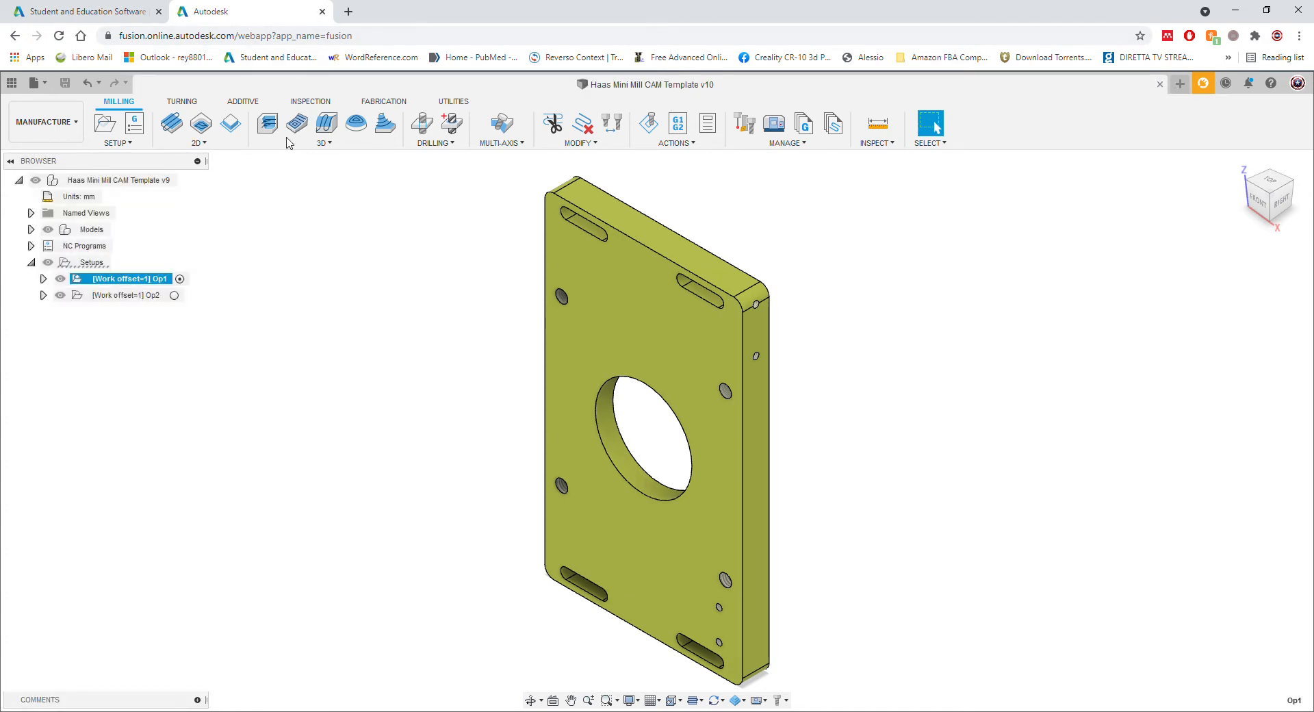
Step: Expand NC Programs and inspect the Op1 and Op2 programs, setups and Op1's operations
click(31, 245)
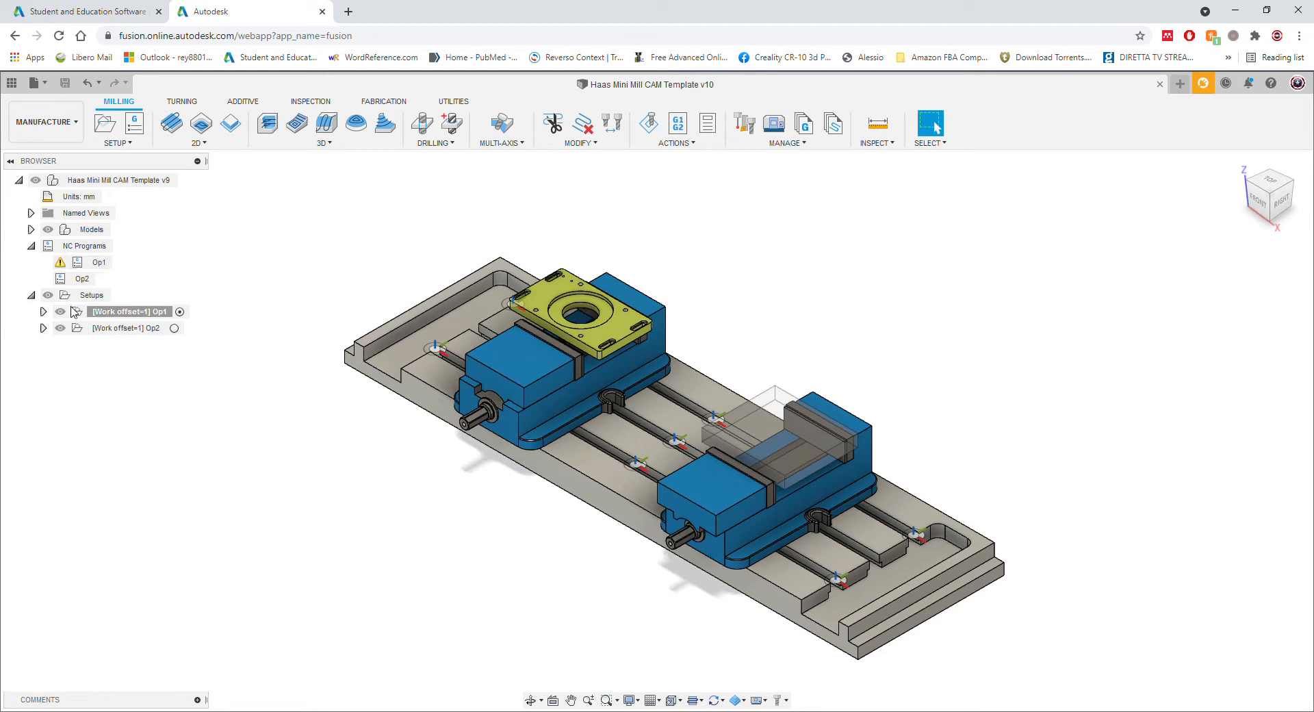
click(125, 313)
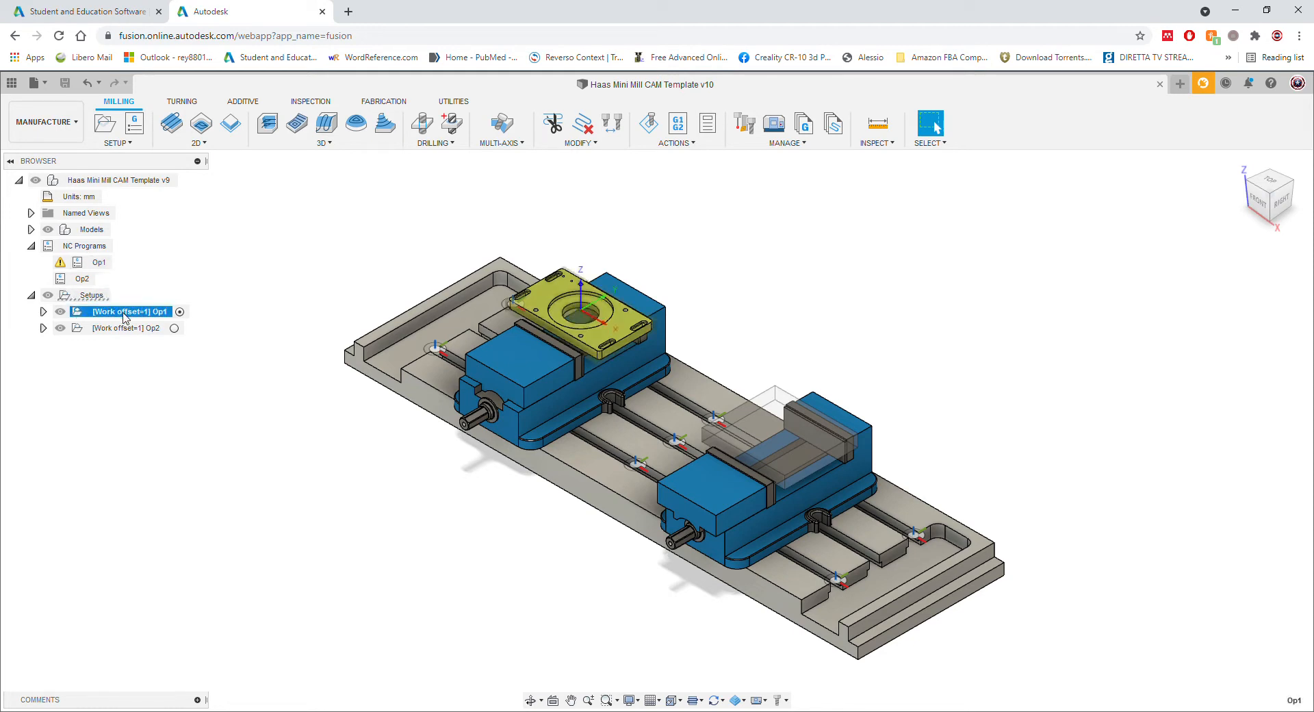
click(43, 310)
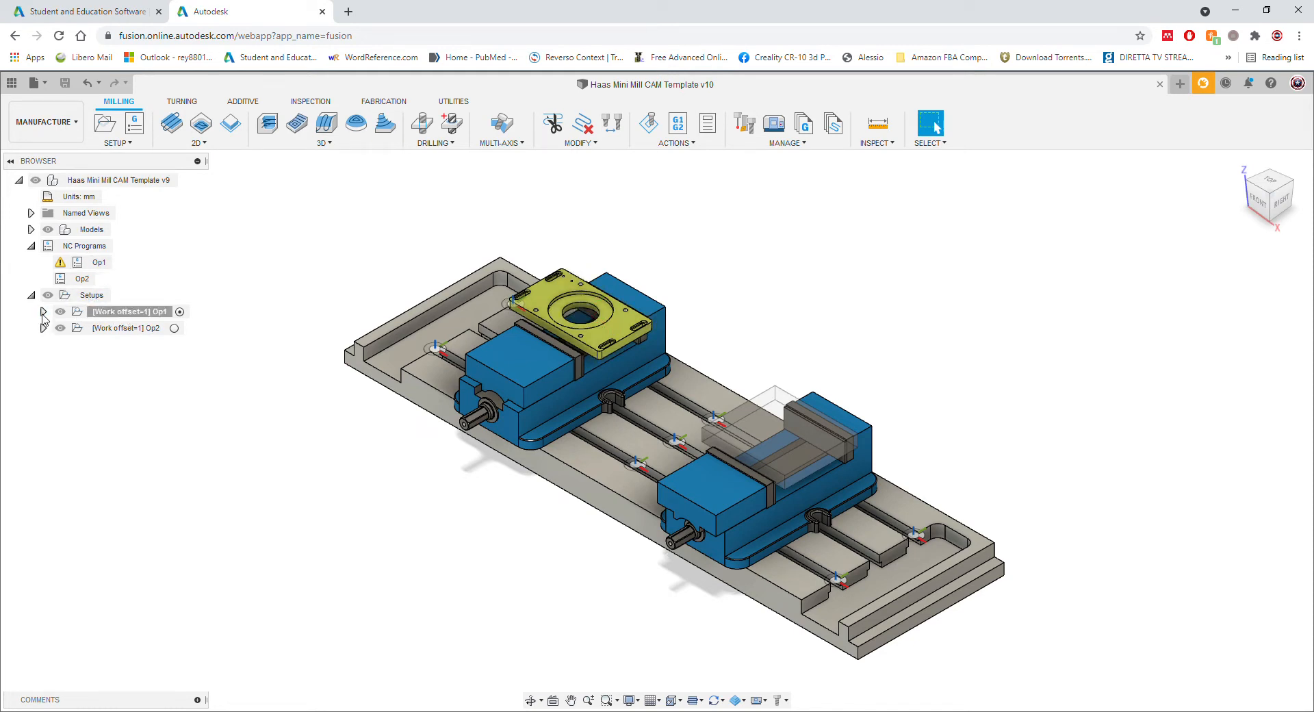
click(43, 312)
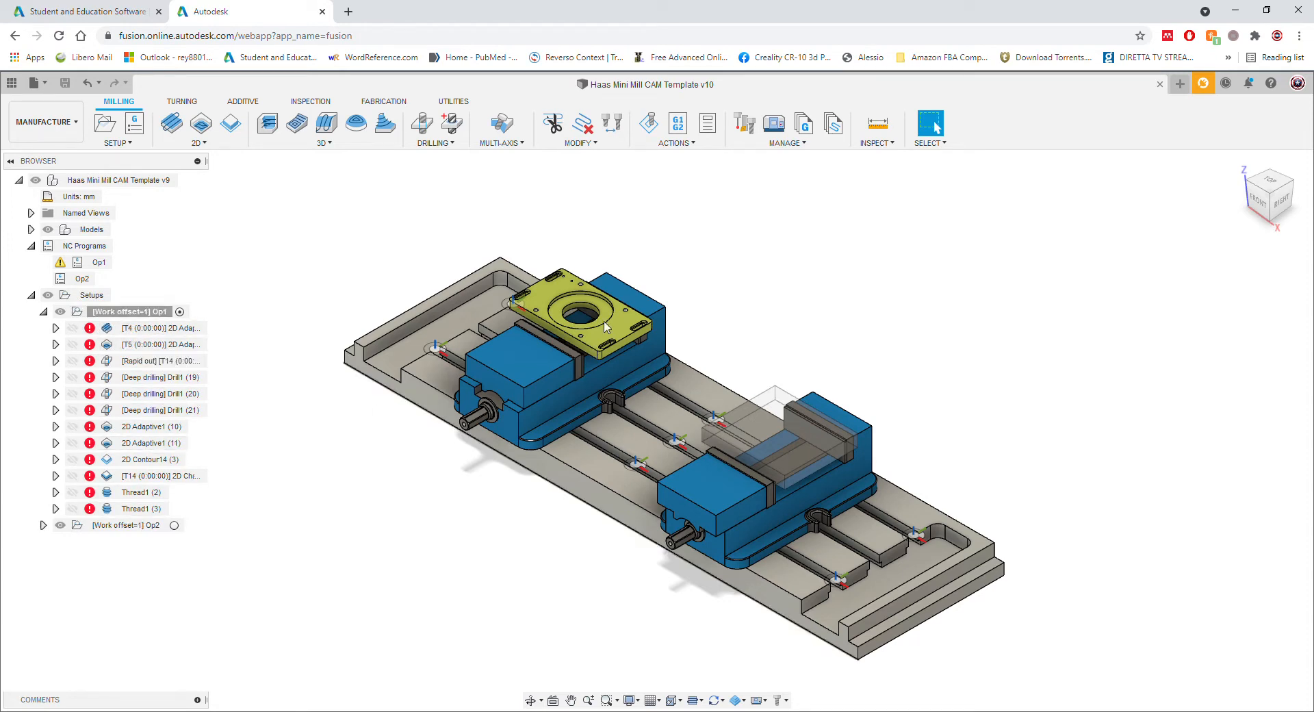
click(44, 312)
click(101, 262)
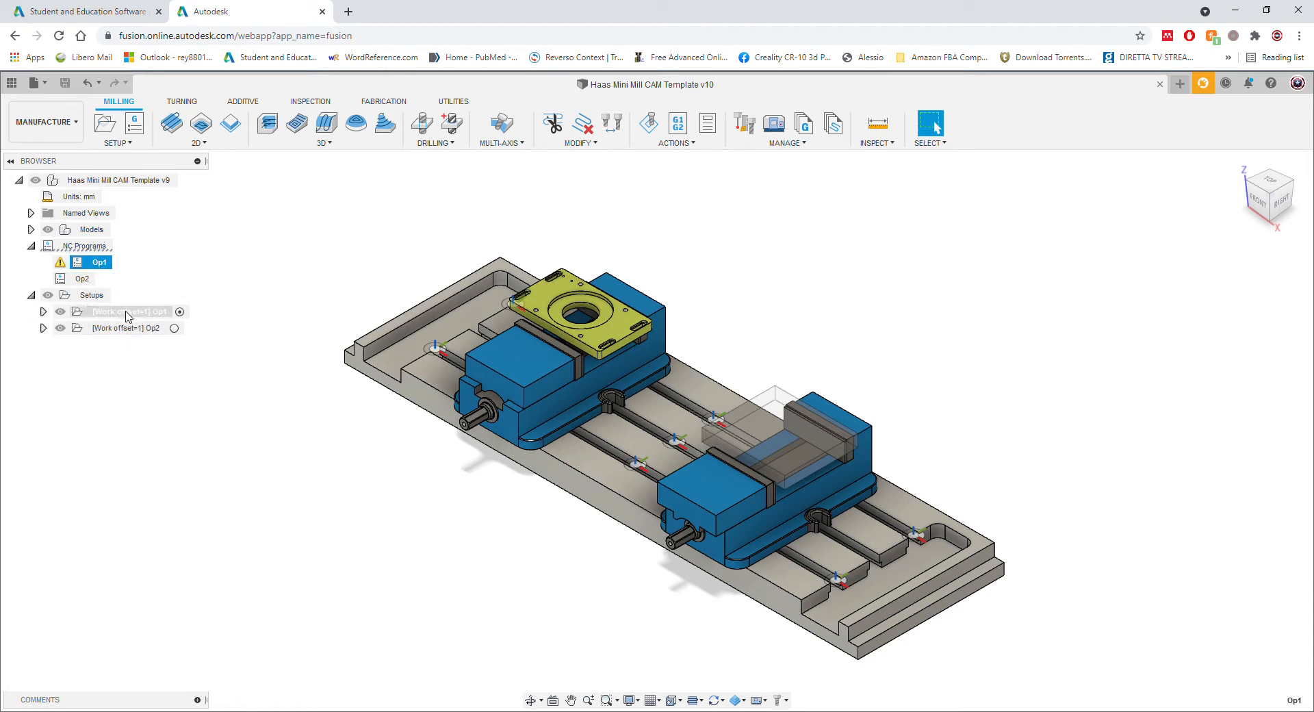
click(81, 278)
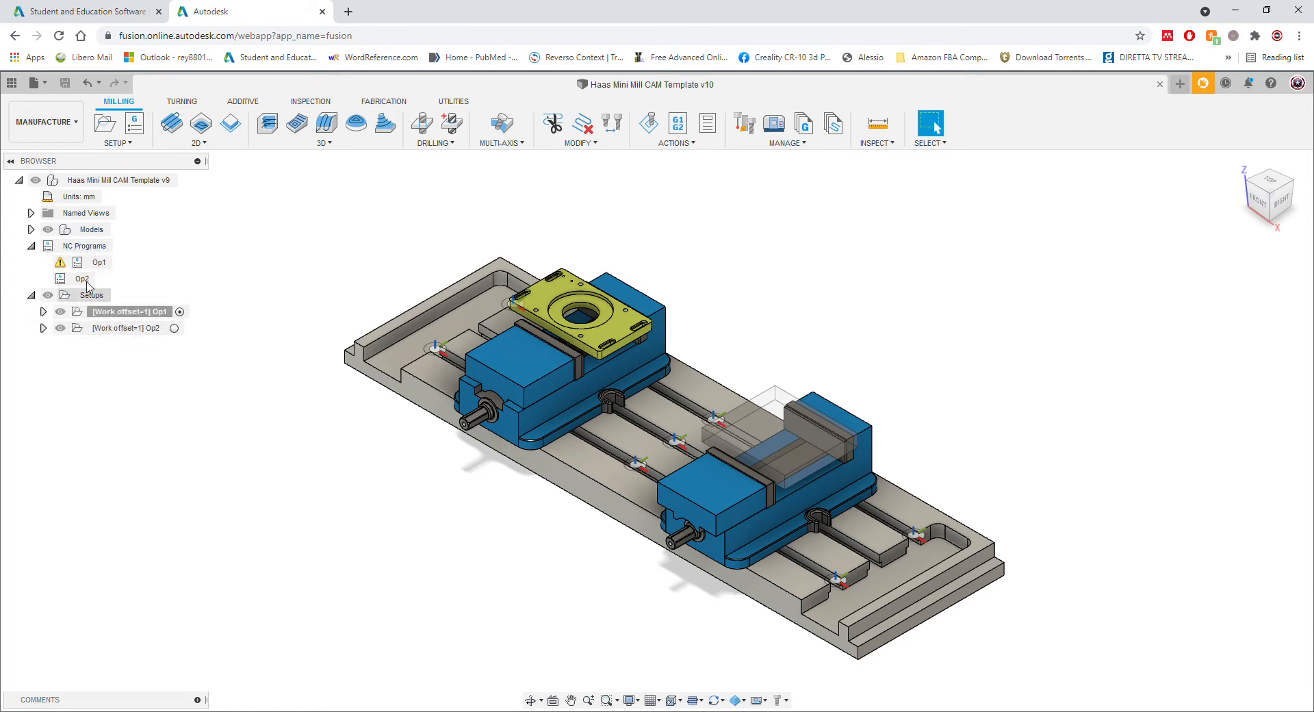
click(116, 327)
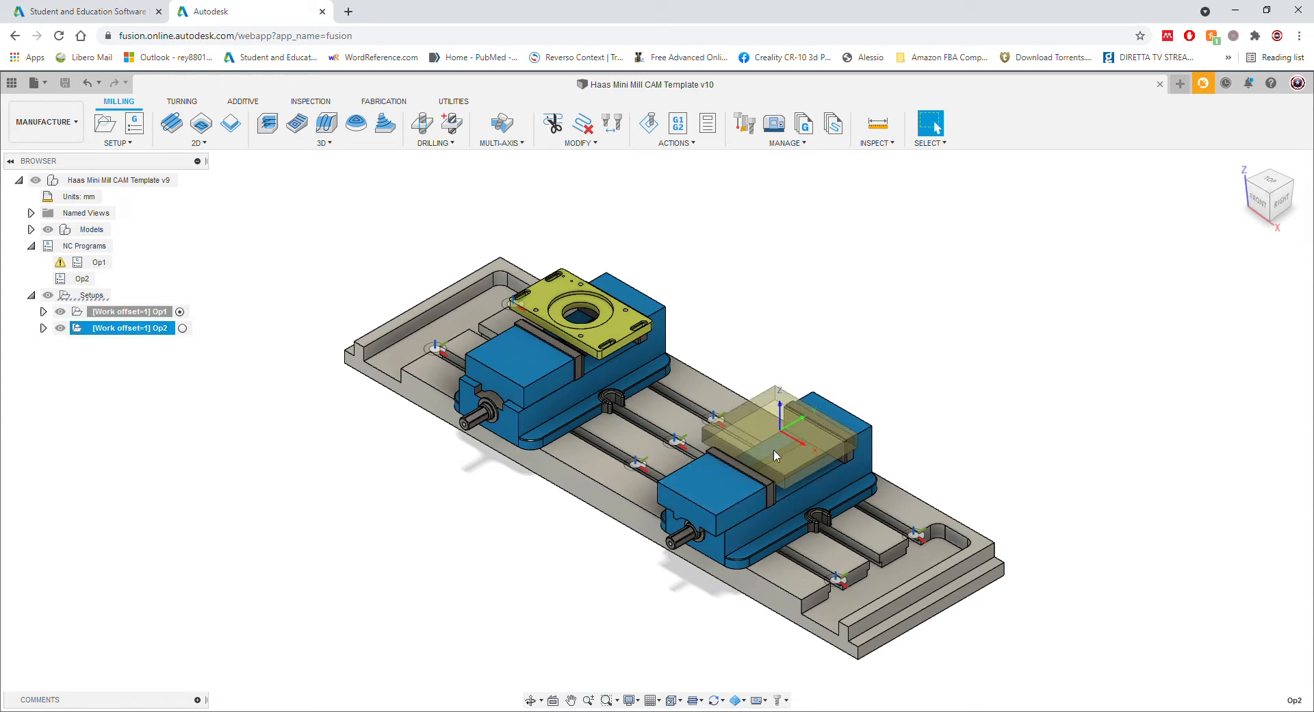
click(130, 313)
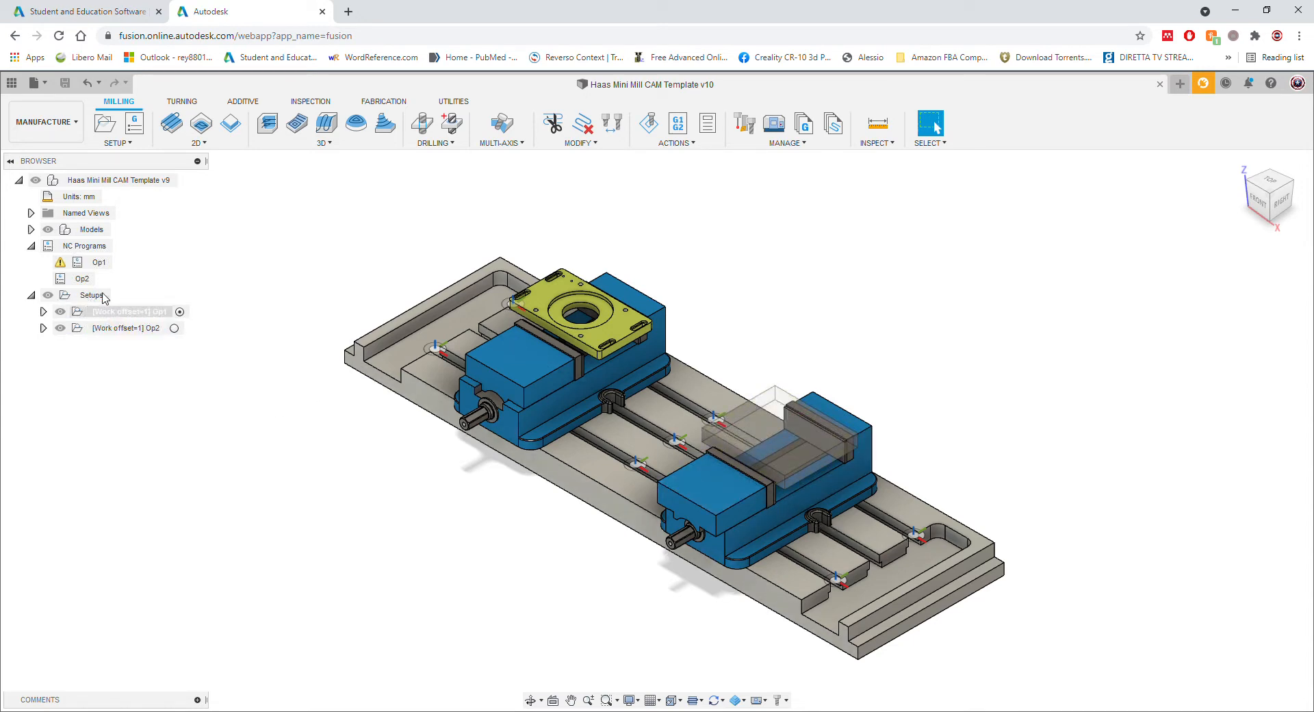
Step: Review the context-menu actions for the Op1 NC program and Op1 setup without running any
right_click(89, 262)
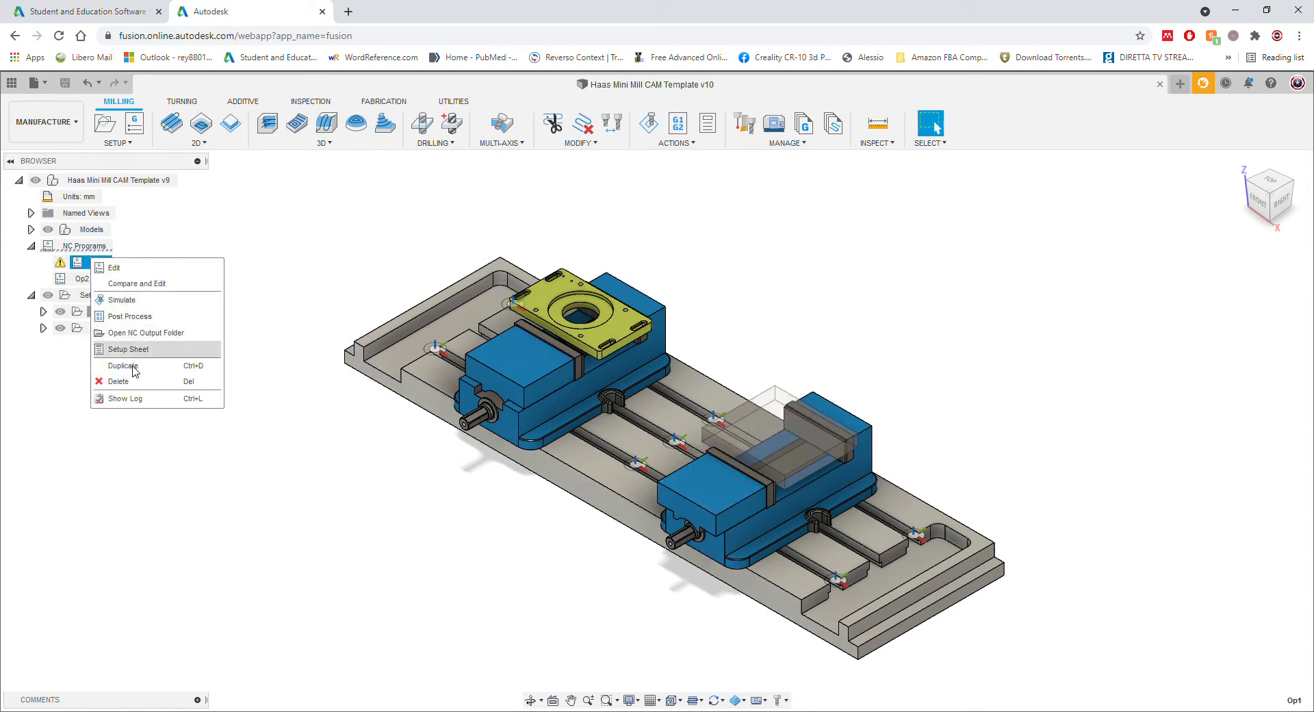
click(143, 296)
right_click(134, 315)
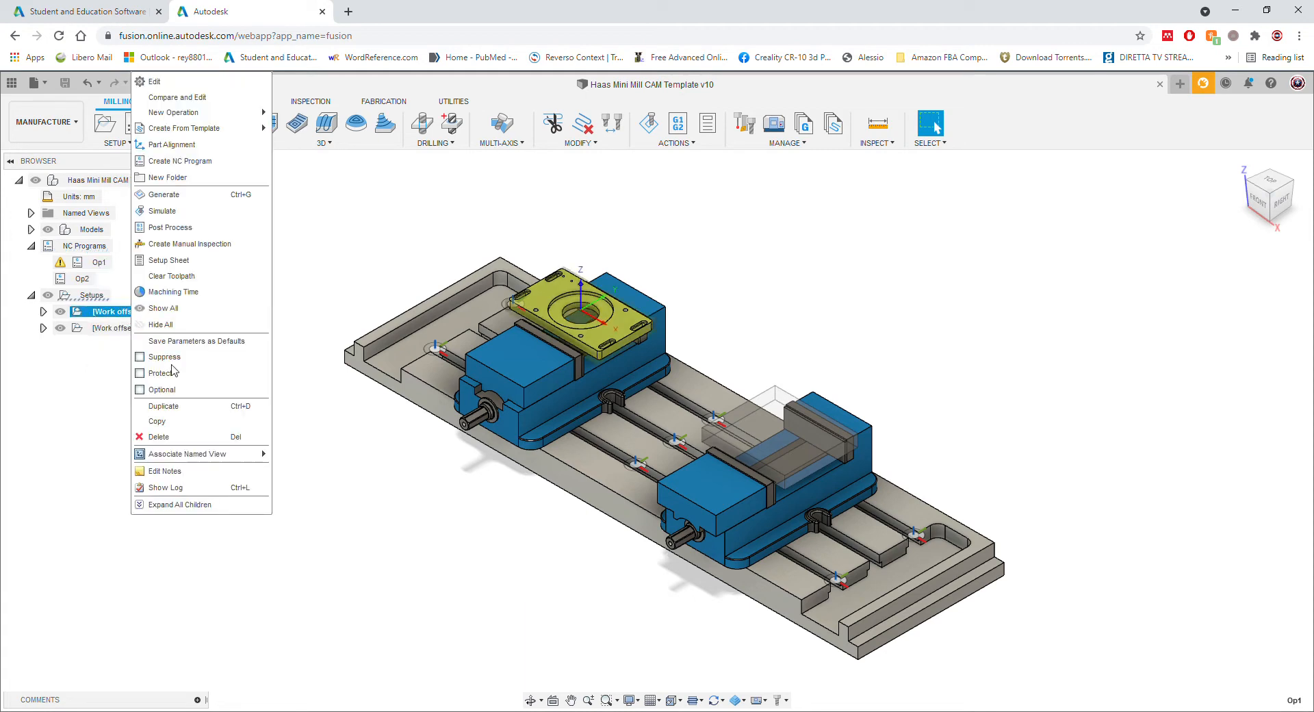
click(336, 280)
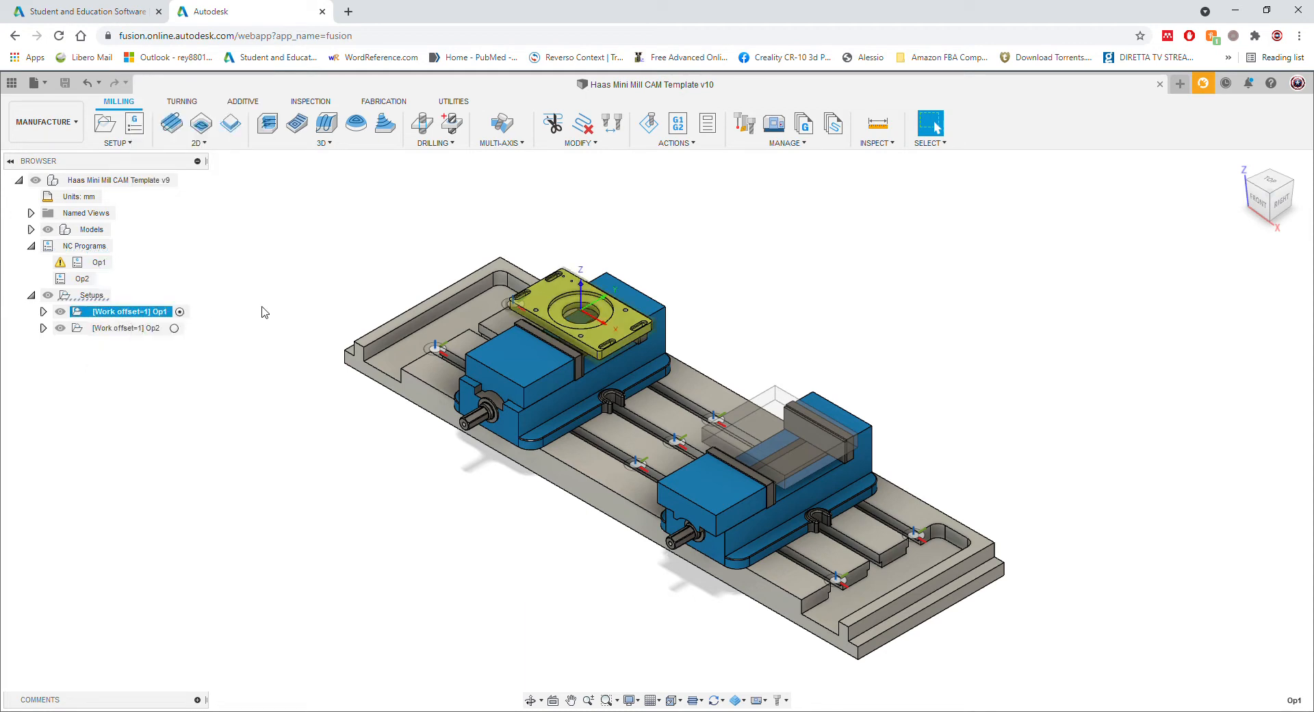
scroll(674, 316, down, 2)
scroll(593, 314, up, 5)
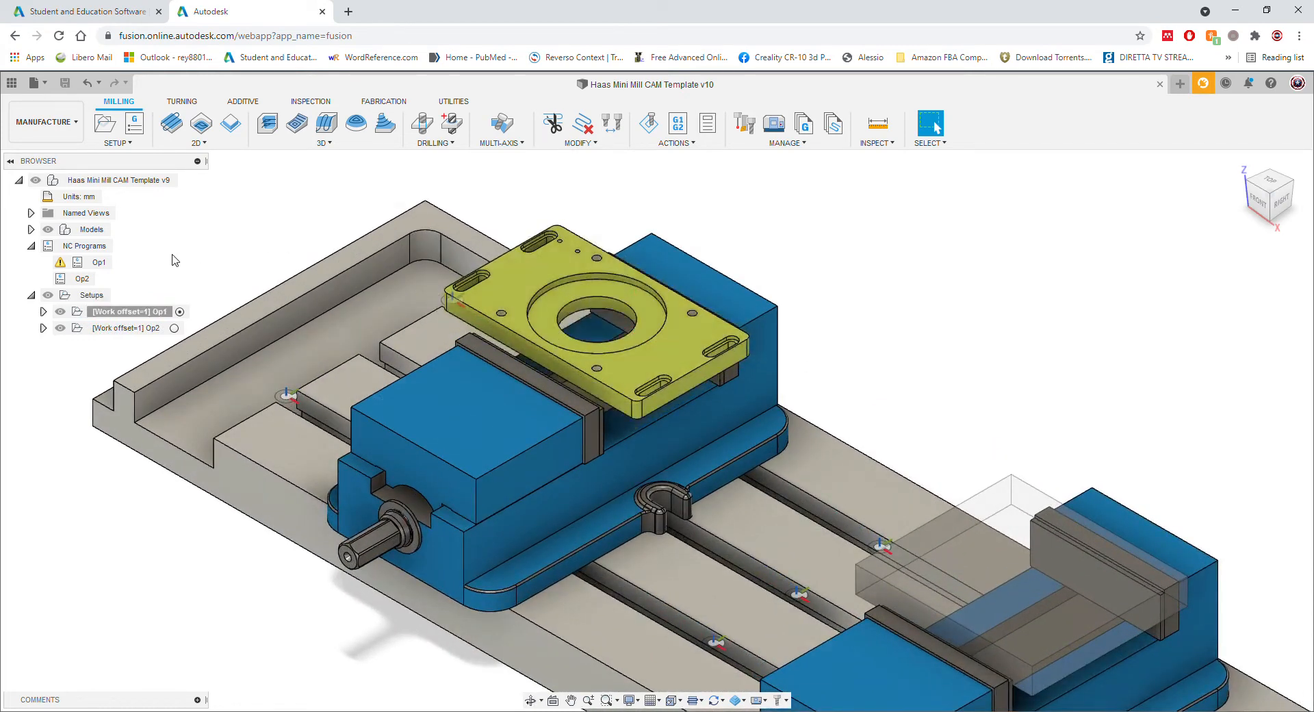
Step: Edit the Op1 NC program, keeping Thread1 and 2D Chamfer1 included, and widen the Operation column
double_click(97, 264)
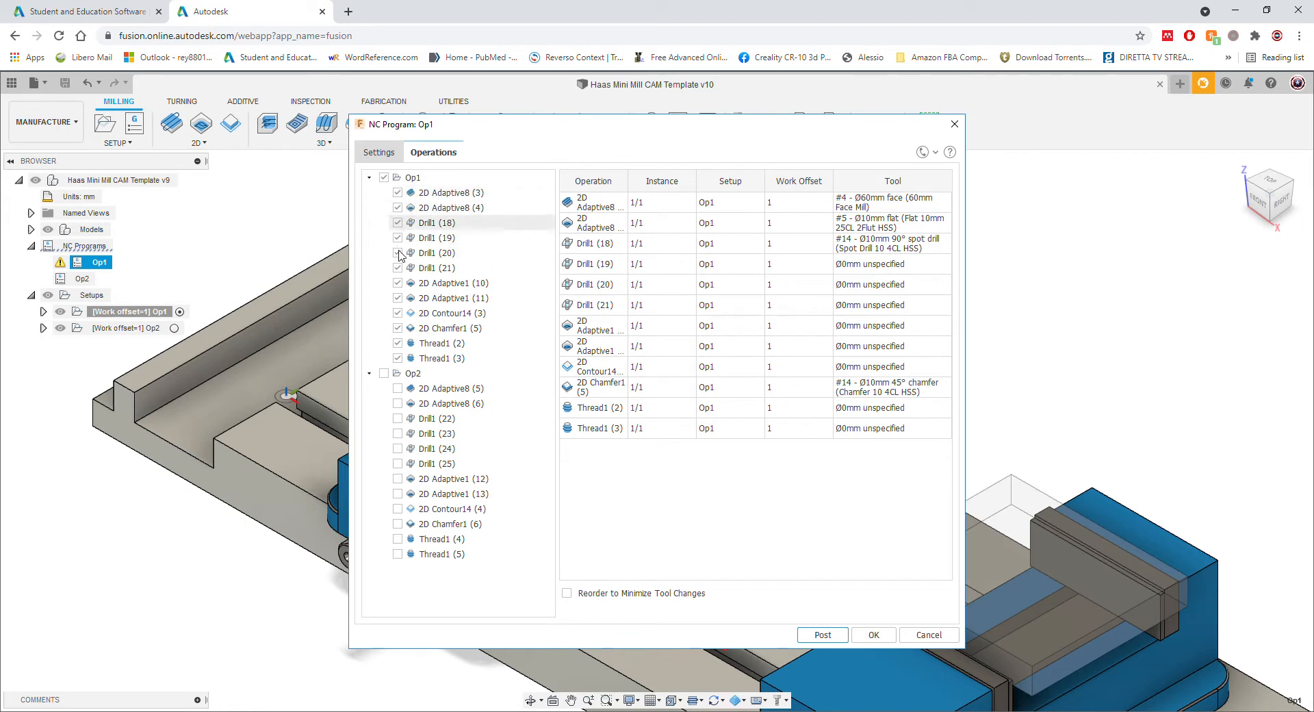
click(398, 358)
click(398, 343)
click(398, 328)
click(397, 328)
click(398, 343)
click(414, 358)
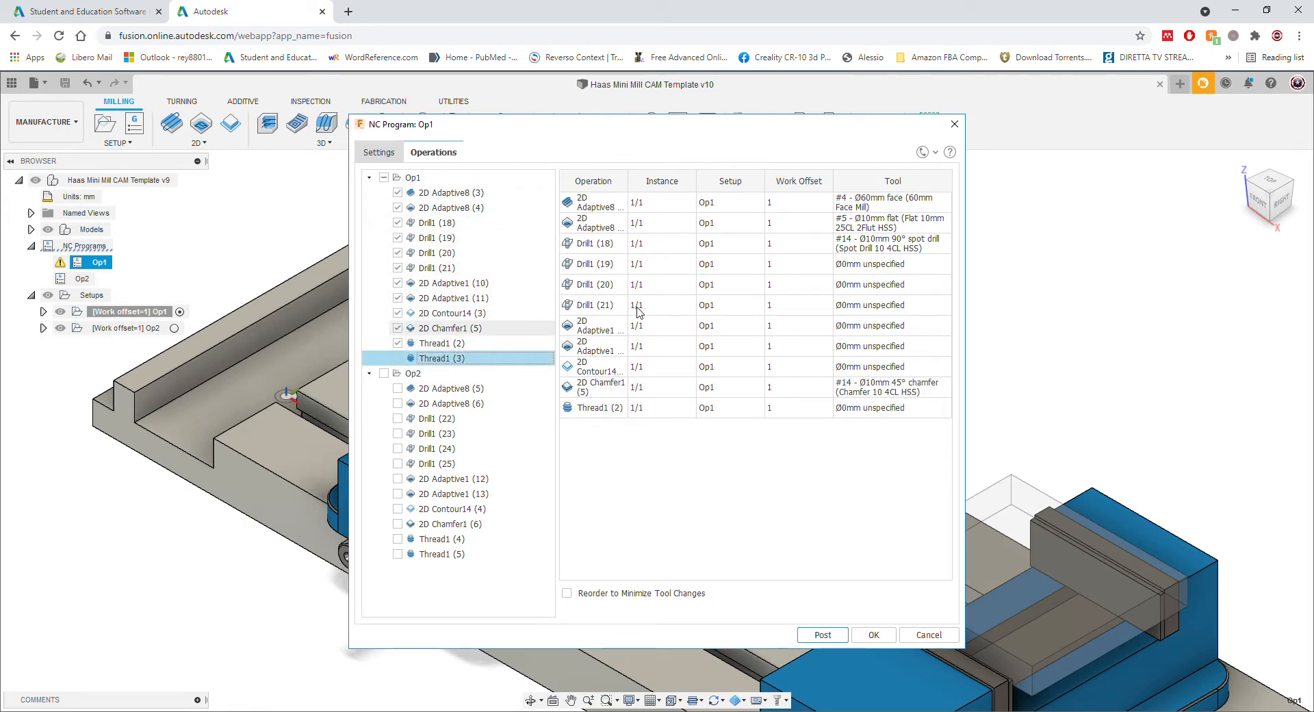
click(398, 358)
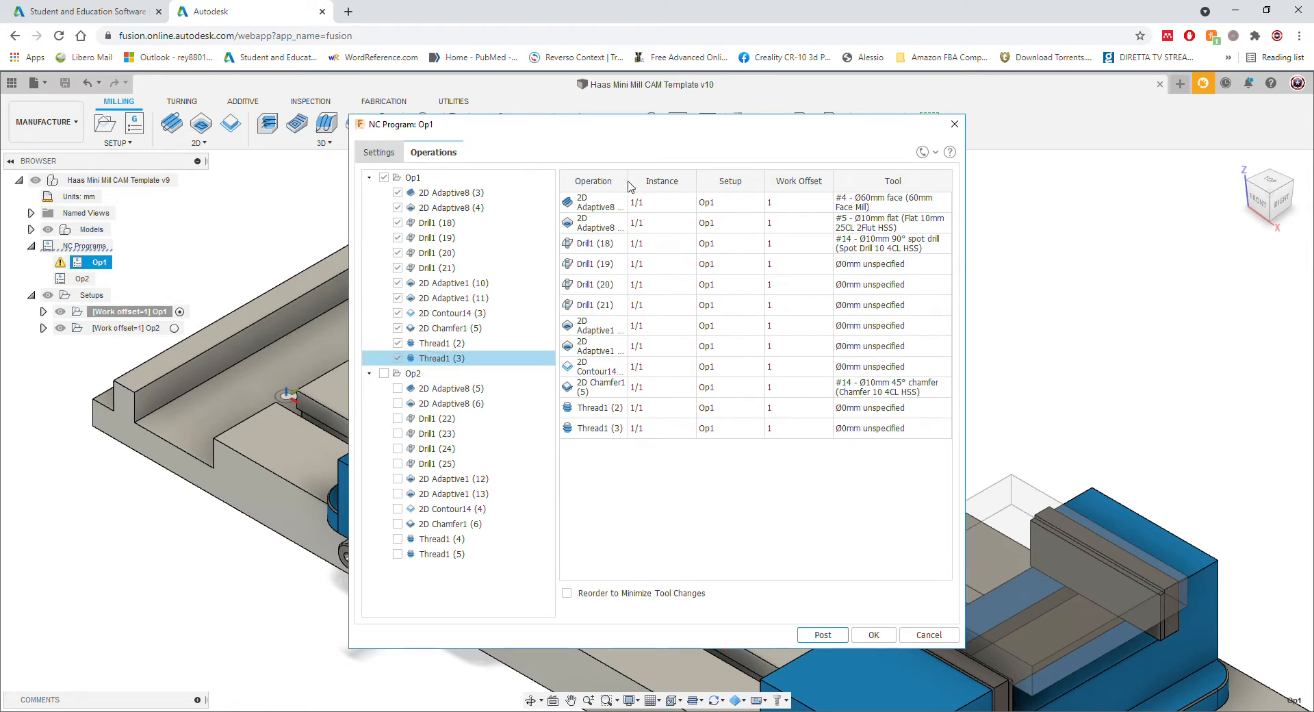
drag(638, 188, 710, 188)
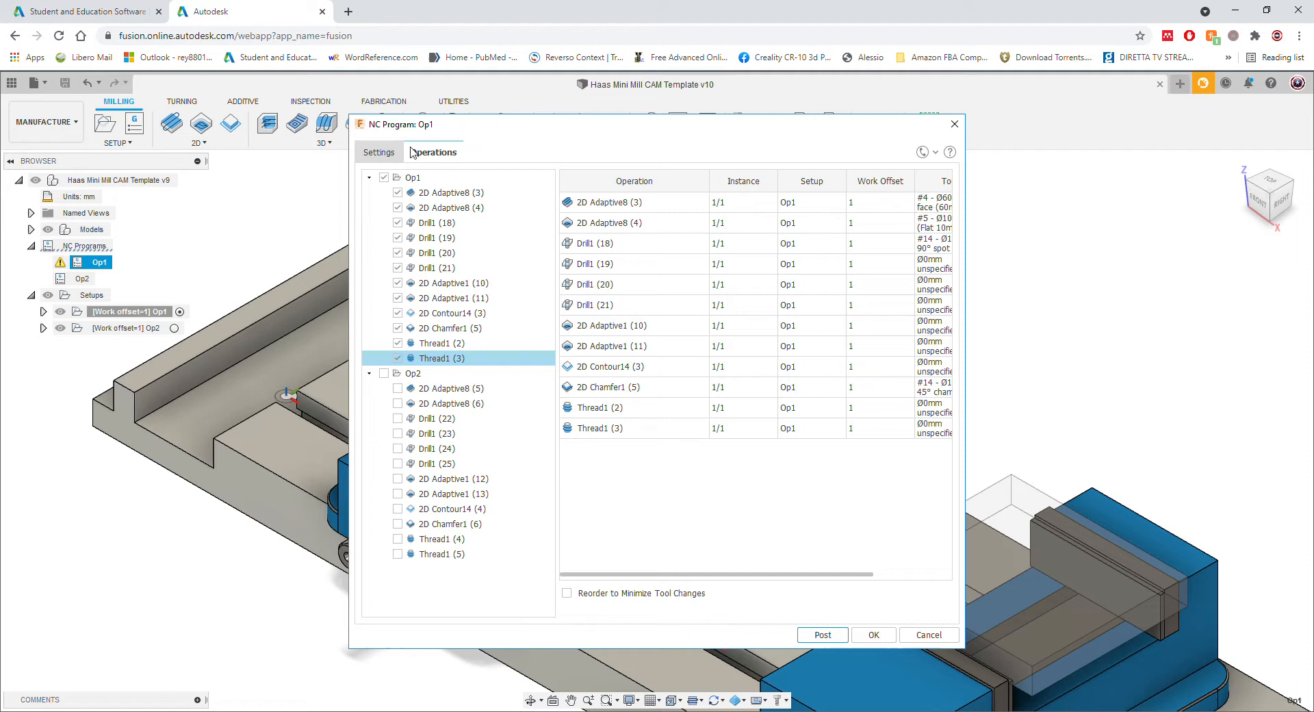
Step: In the program settings, keep Safe Retracts at Clearance Height
click(384, 152)
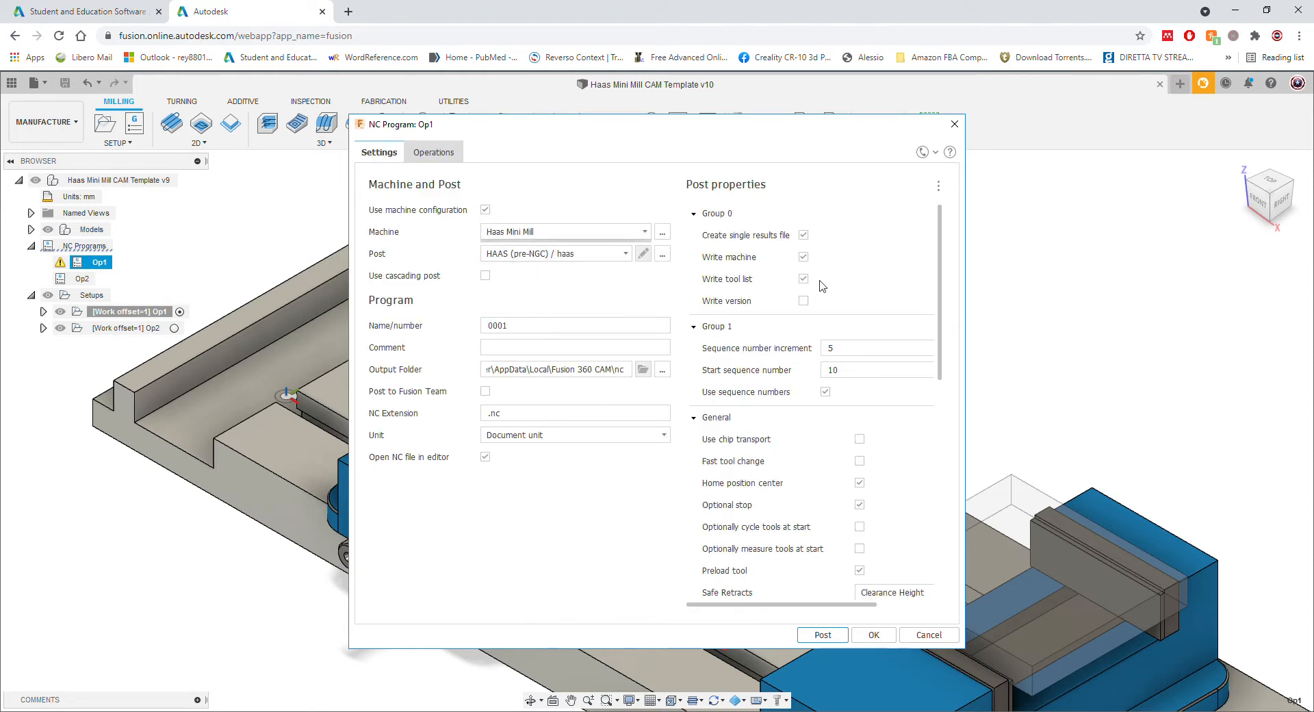
scroll(863, 474, down, 2)
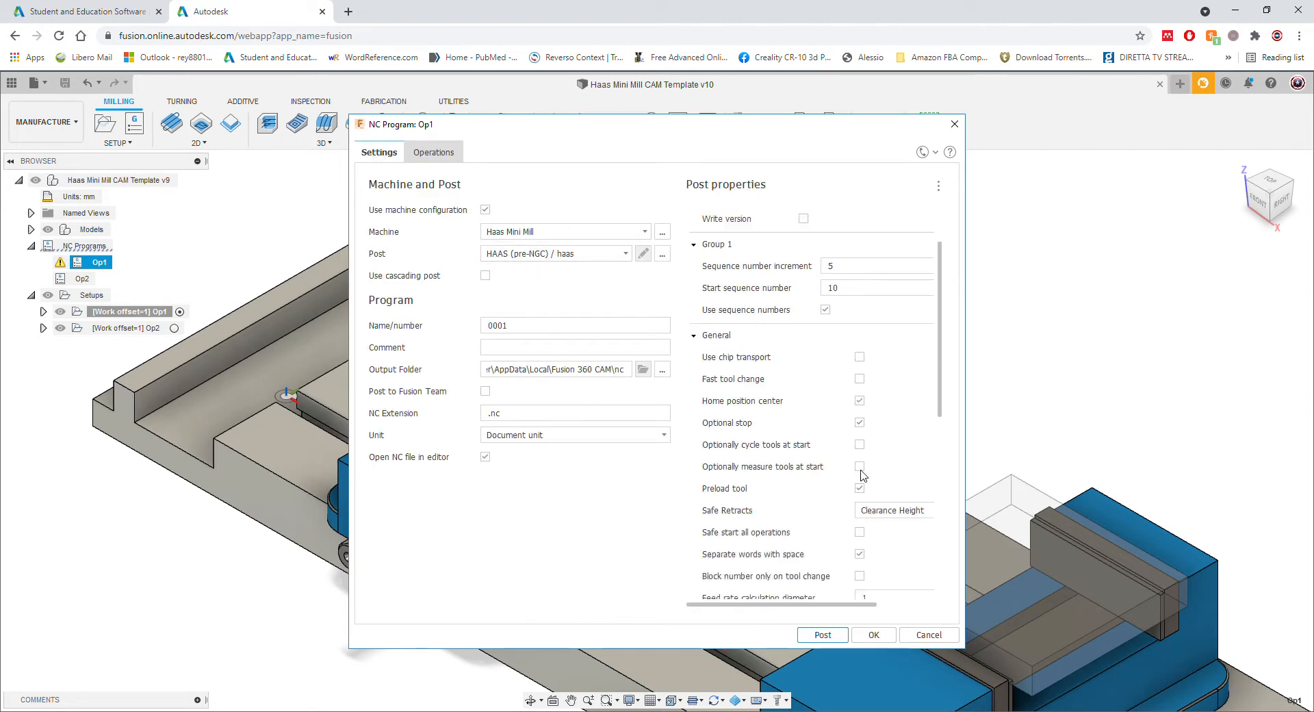
click(886, 515)
click(890, 545)
Step: Leave the Built-in Use G0 post property switched off and select the program Name/number field
scroll(860, 514, down, 8)
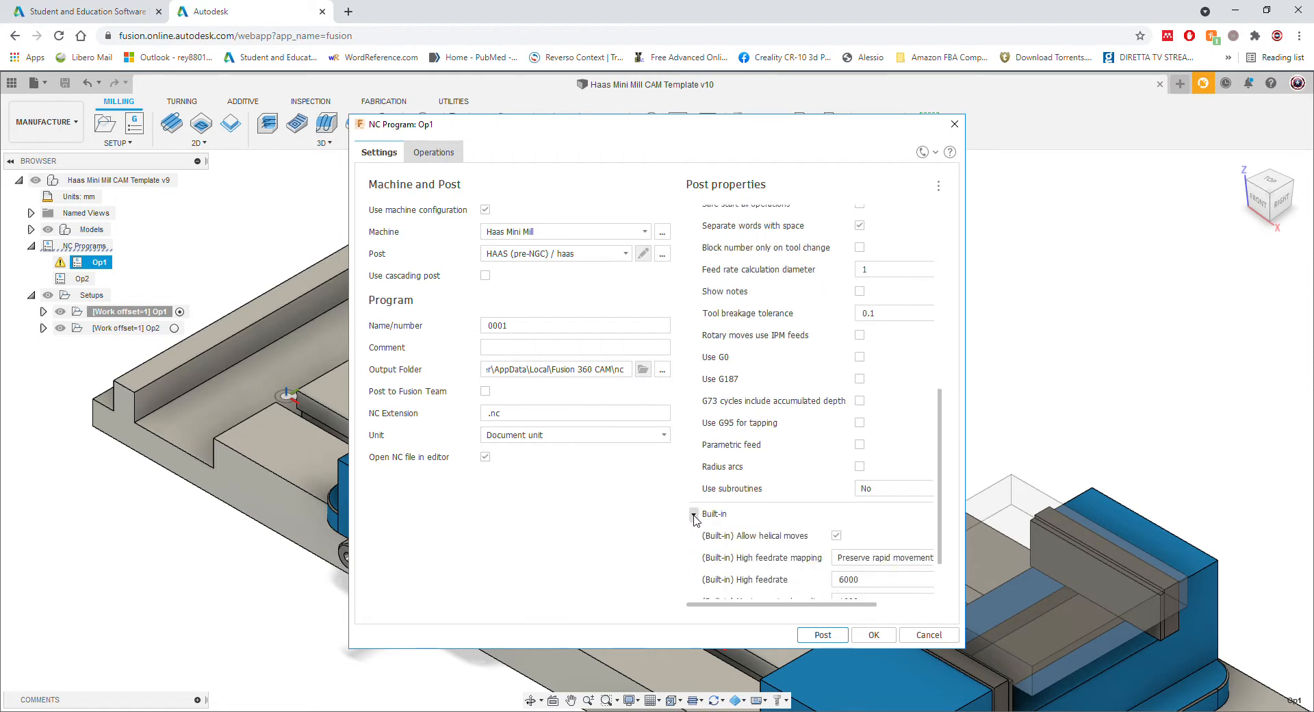
click(695, 515)
click(695, 588)
scroll(737, 538, down, 4)
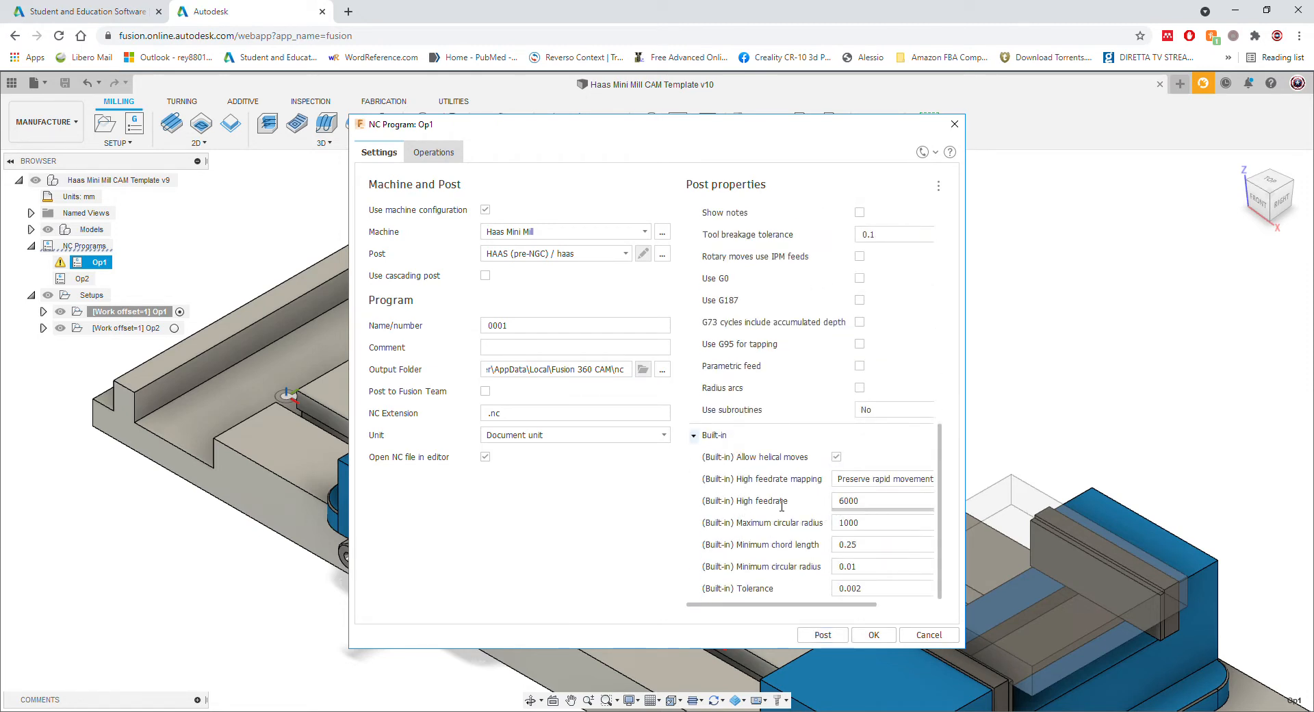
click(695, 435)
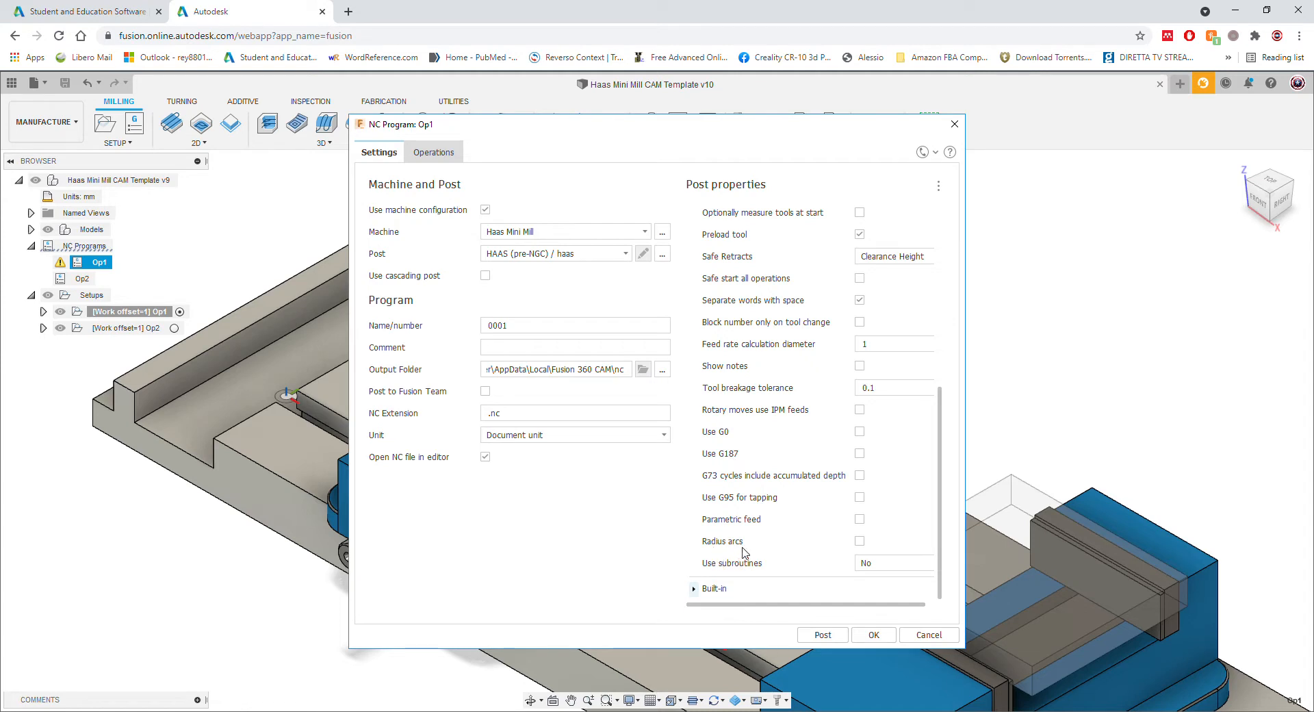
click(860, 432)
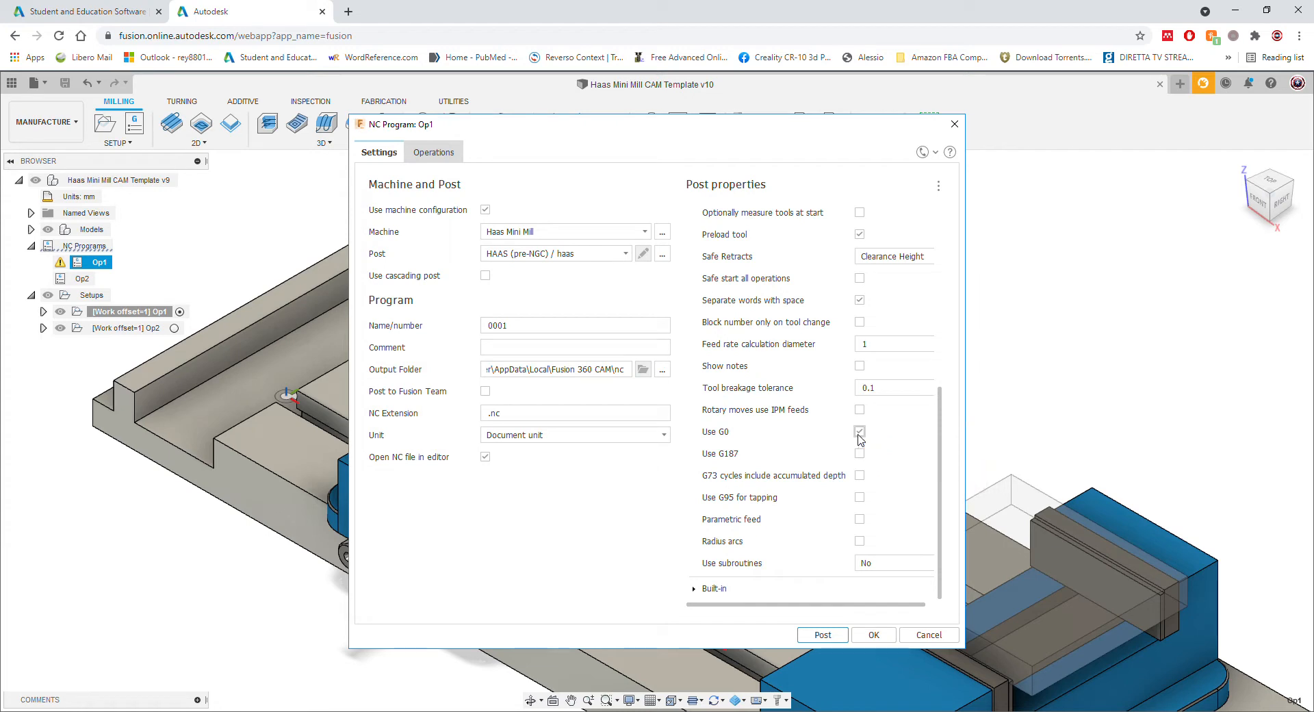
click(860, 432)
click(559, 329)
Step: Keep program number 0001 and leave the program comment empty, removing the typed OP1
drag(509, 325, 482, 320)
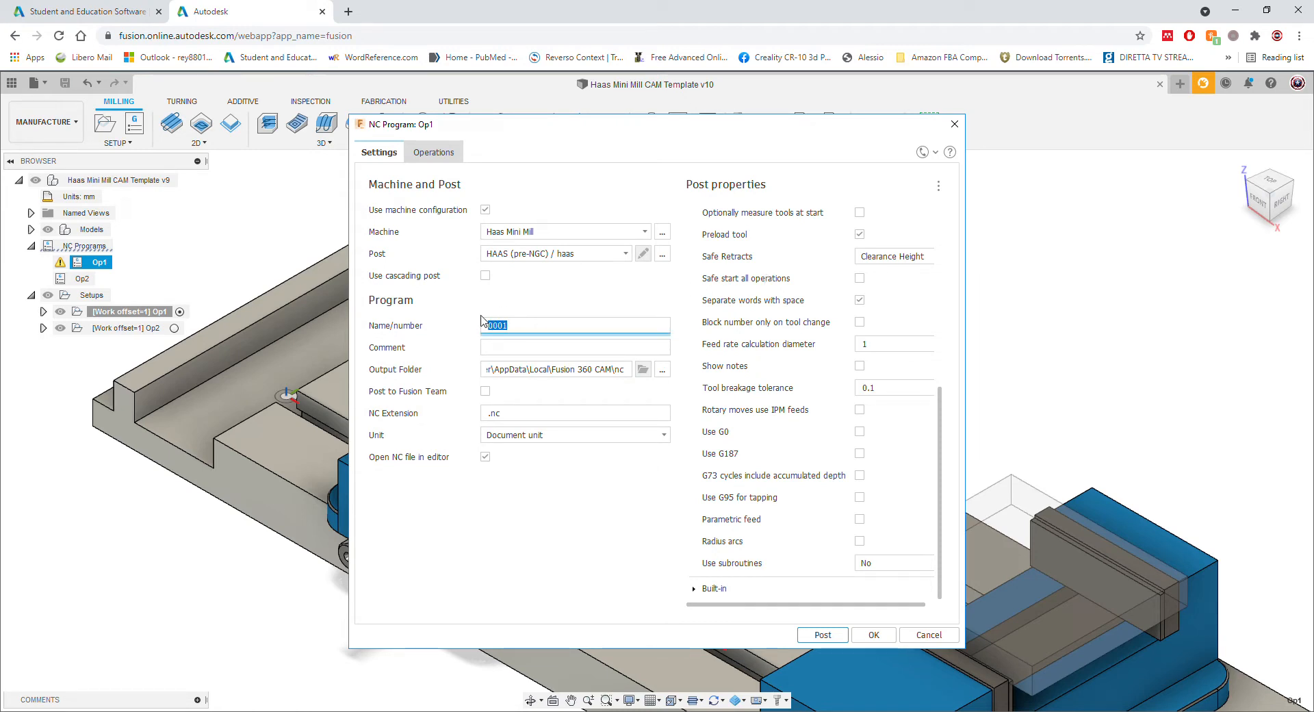
click(532, 344)
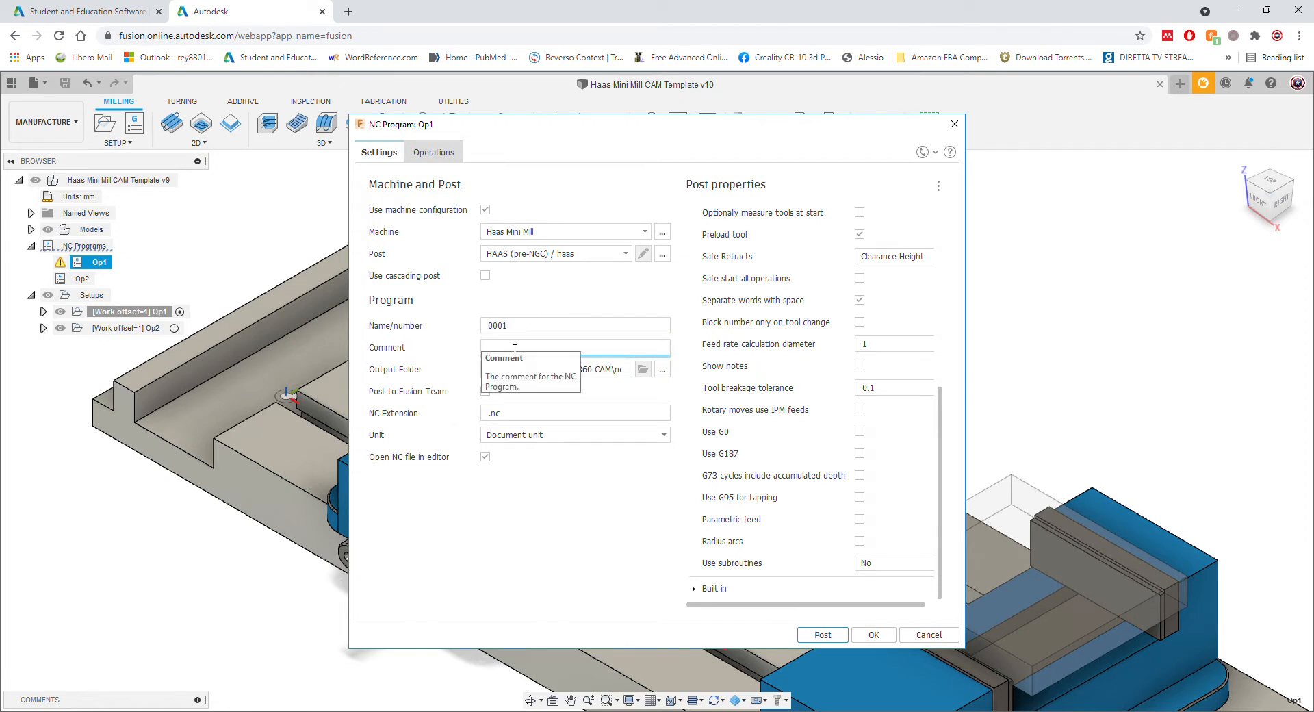
text(OP1 drilling)
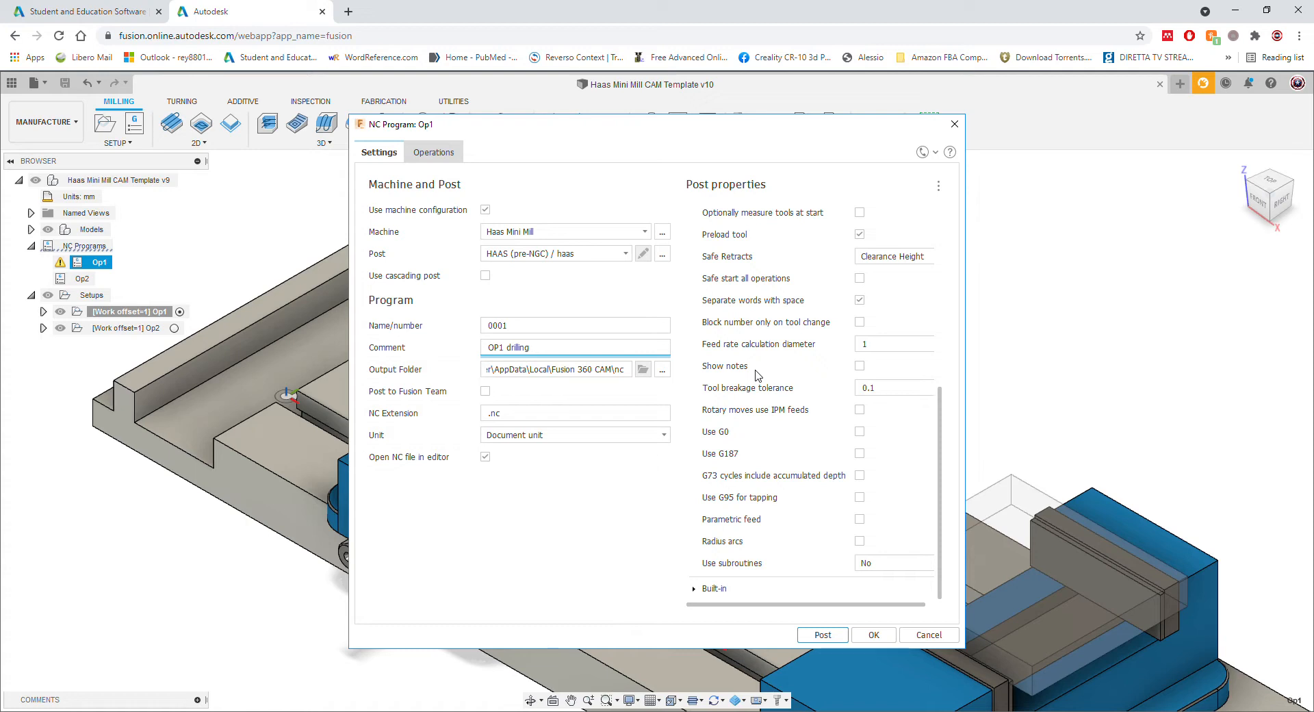
drag(577, 352, 400, 347)
key(BackSpace)
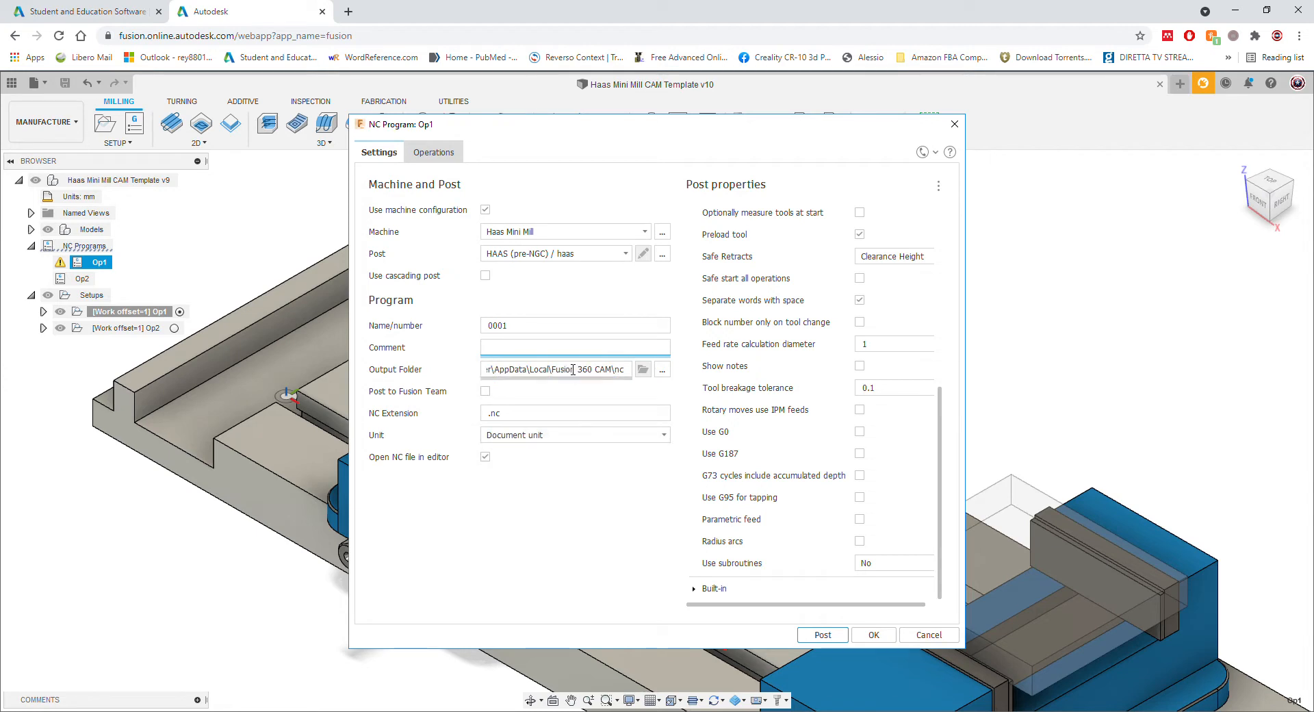
Step: Keep the output folder unchanged and accept the NC program settings
click(659, 373)
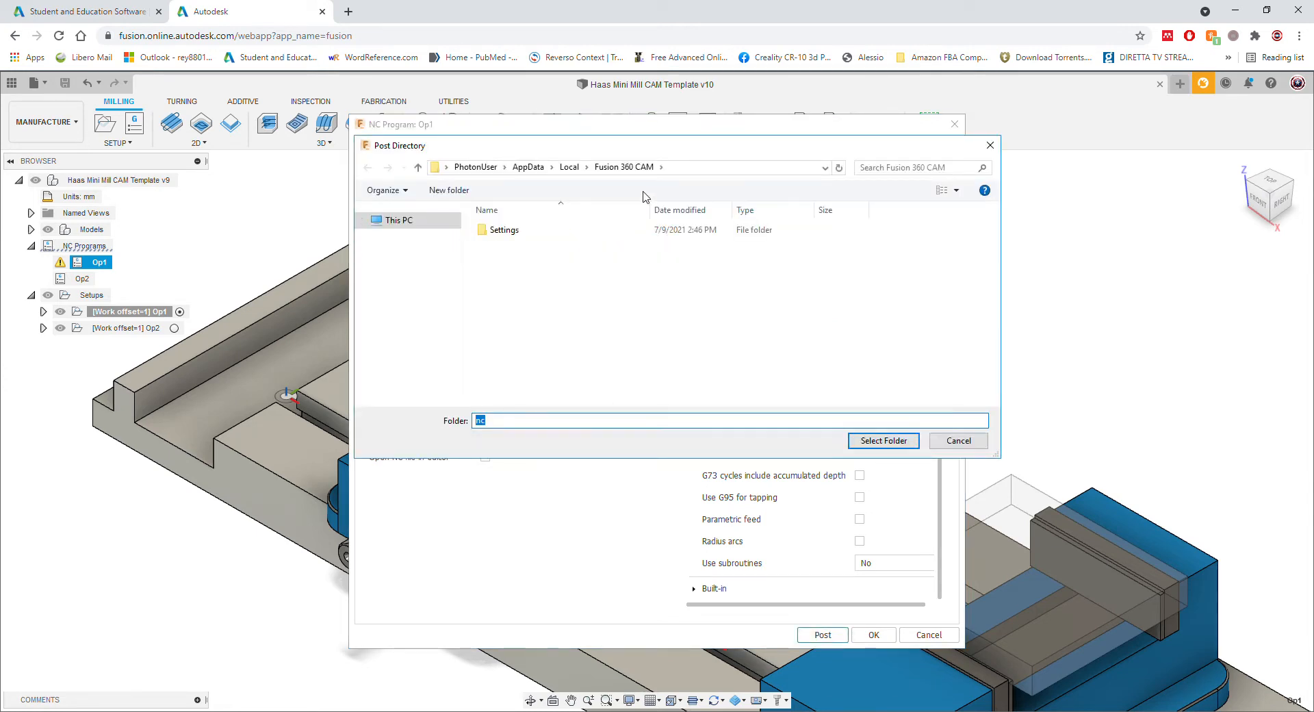
click(948, 443)
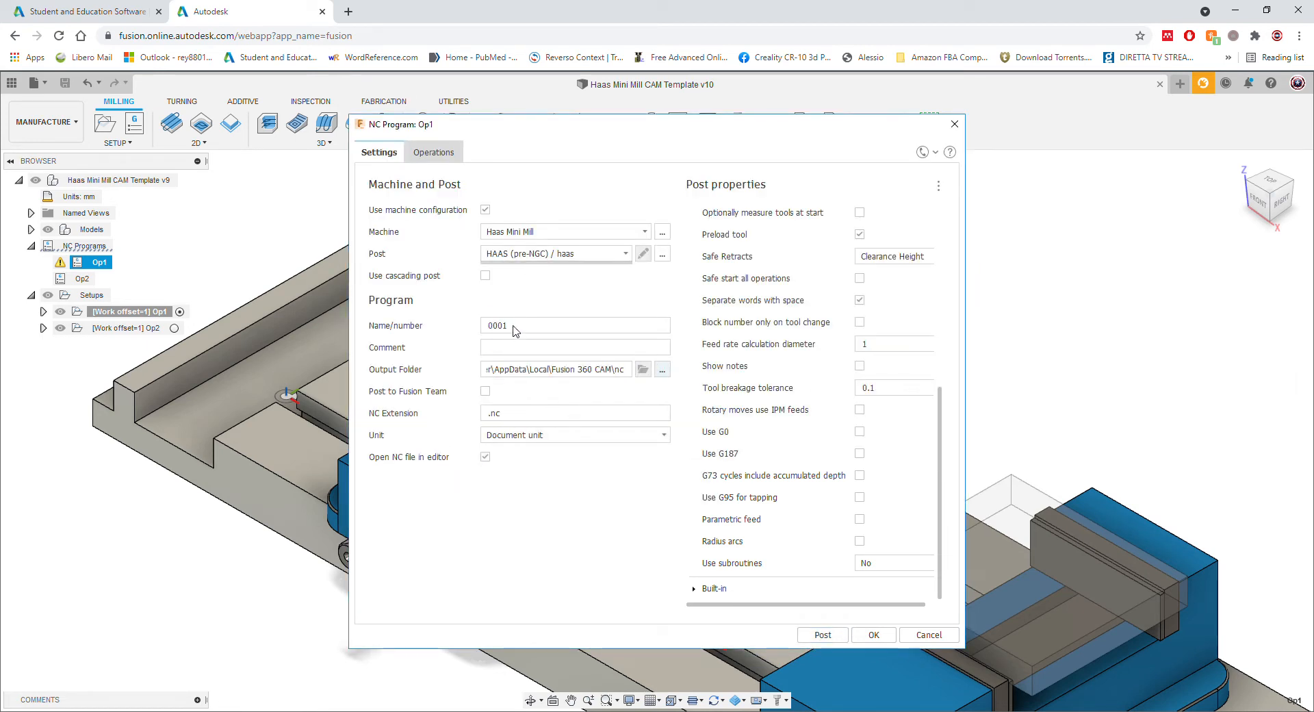
click(872, 635)
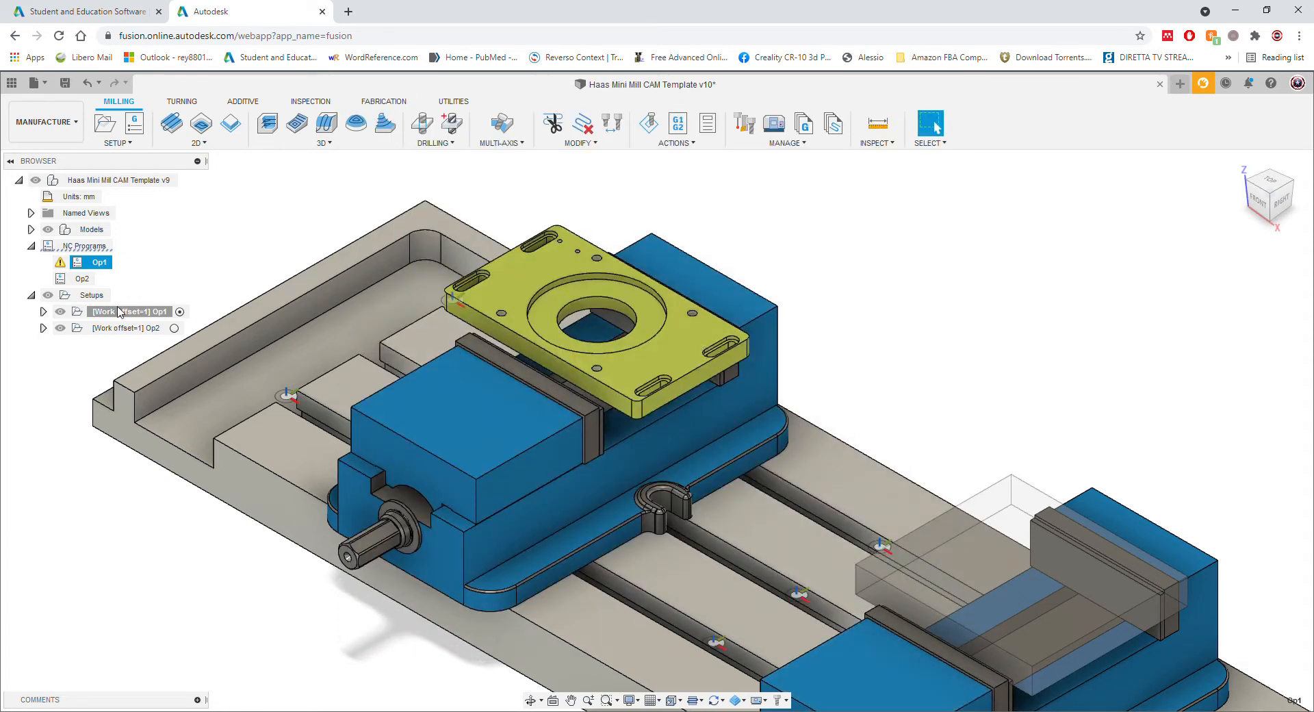
Step: Edit the Op1 setup, choosing No so its missing references are kept
click(42, 313)
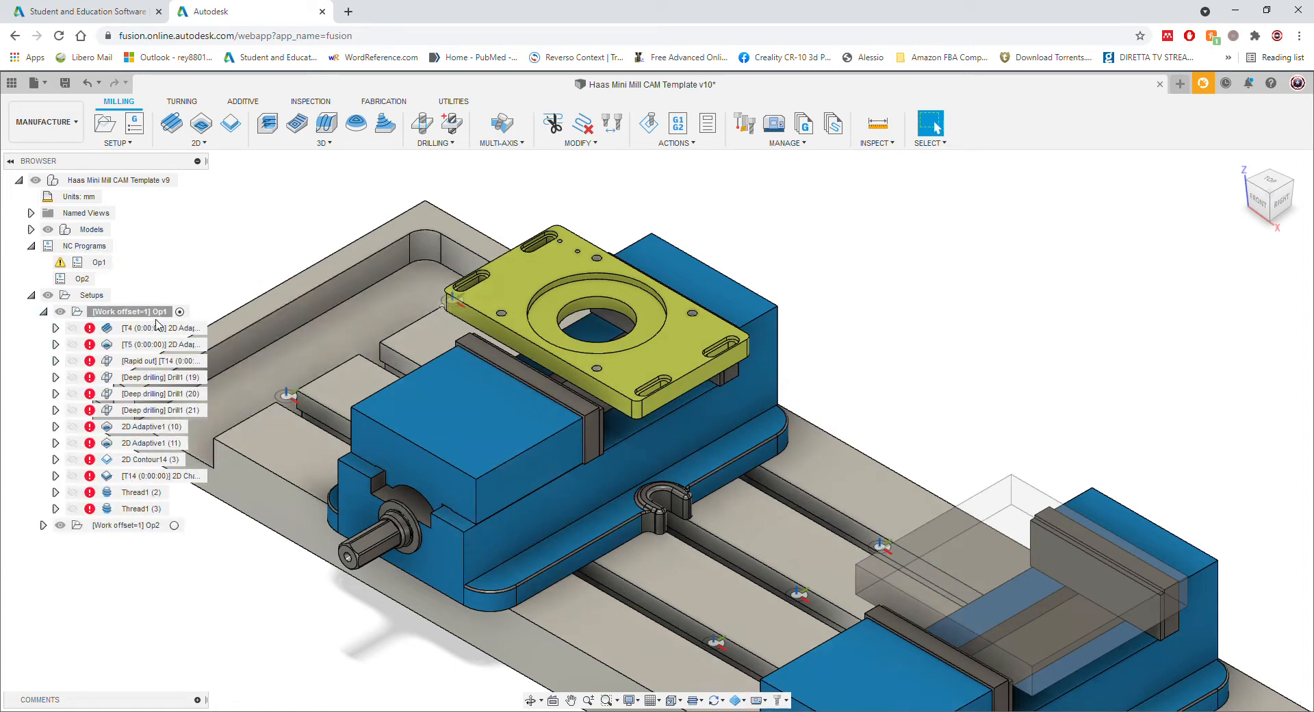
double_click(135, 314)
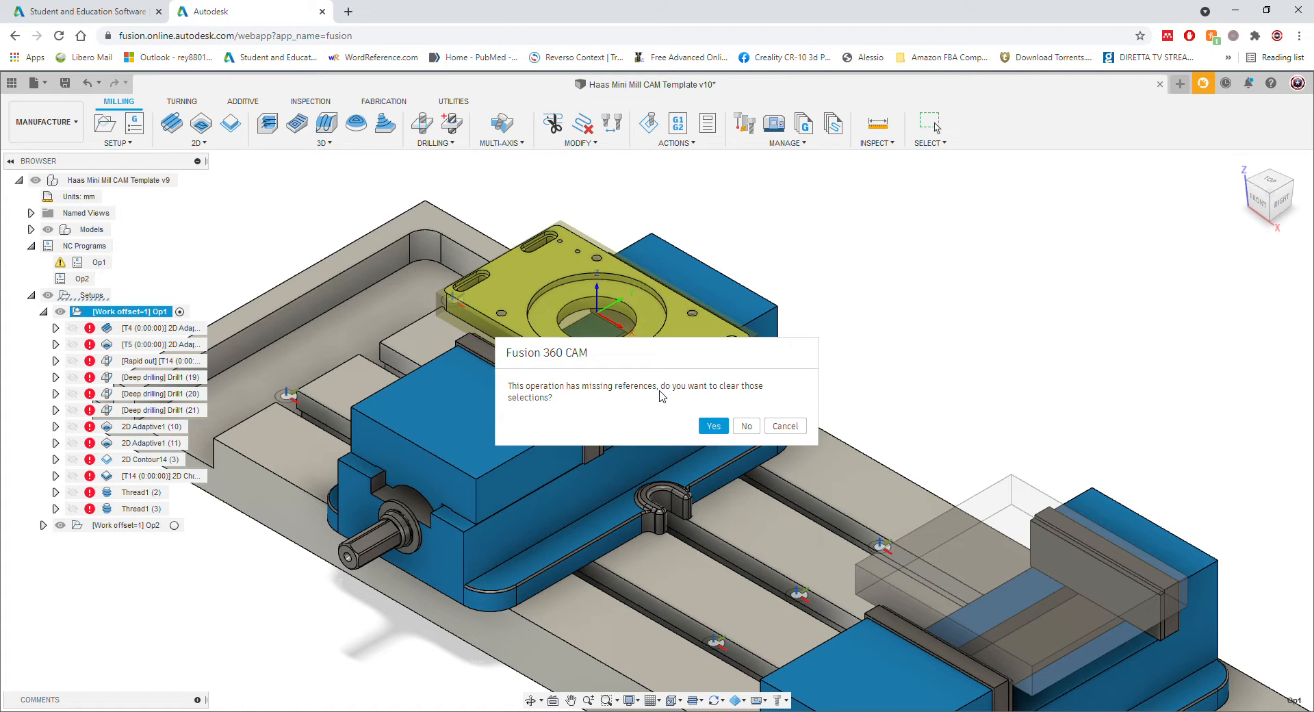
click(746, 426)
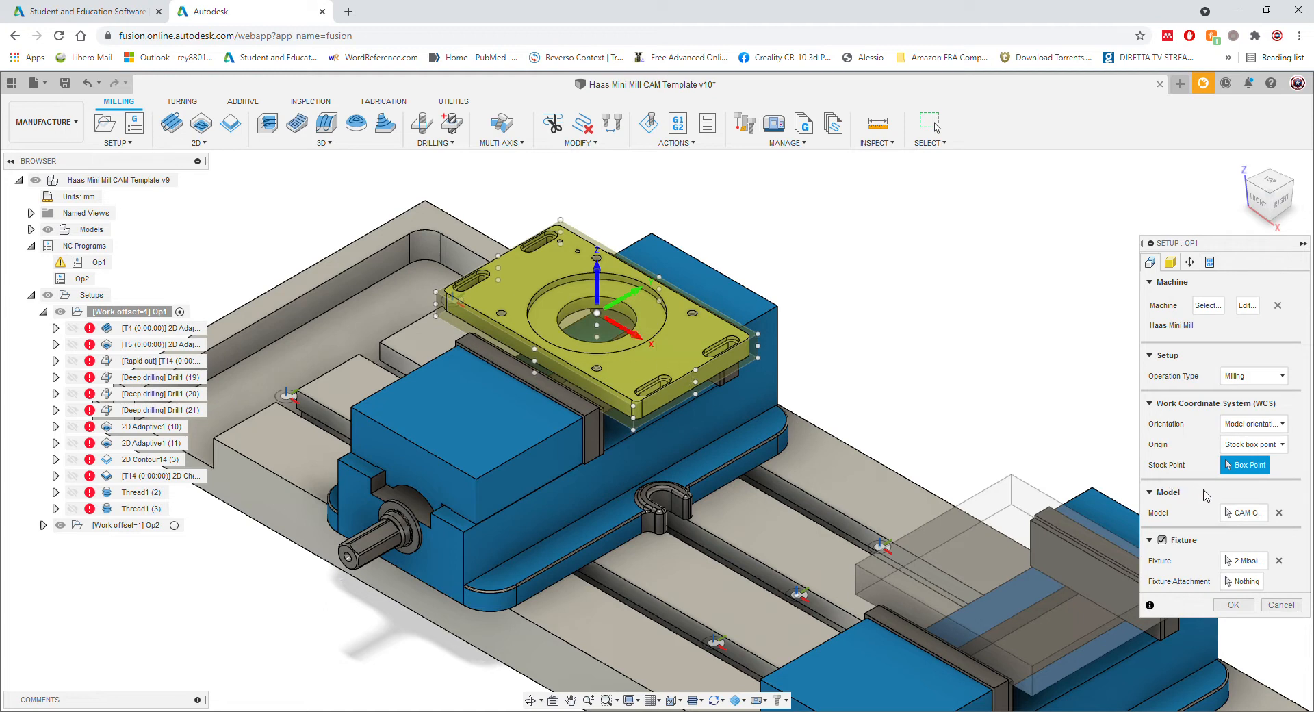
Step: Replace the Op1 model with the motor mount plate and set the vise body and jaw as fixtures
click(1243, 513)
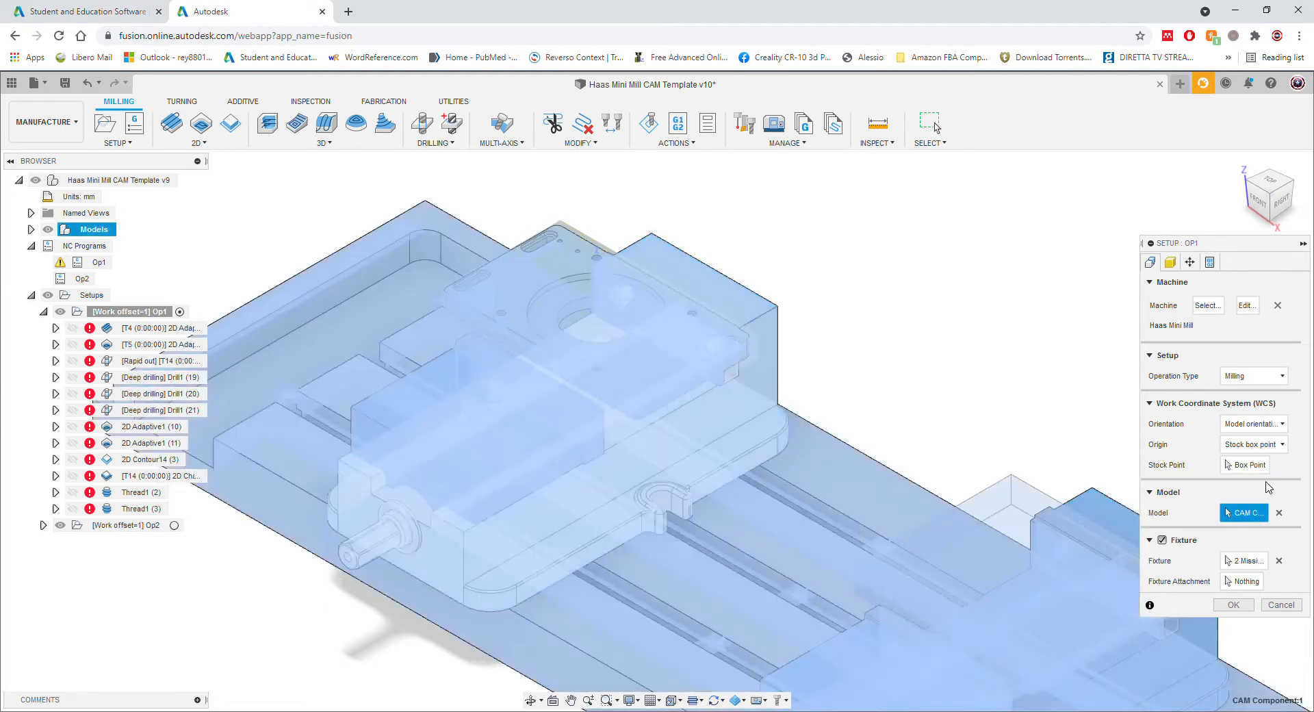
click(1279, 513)
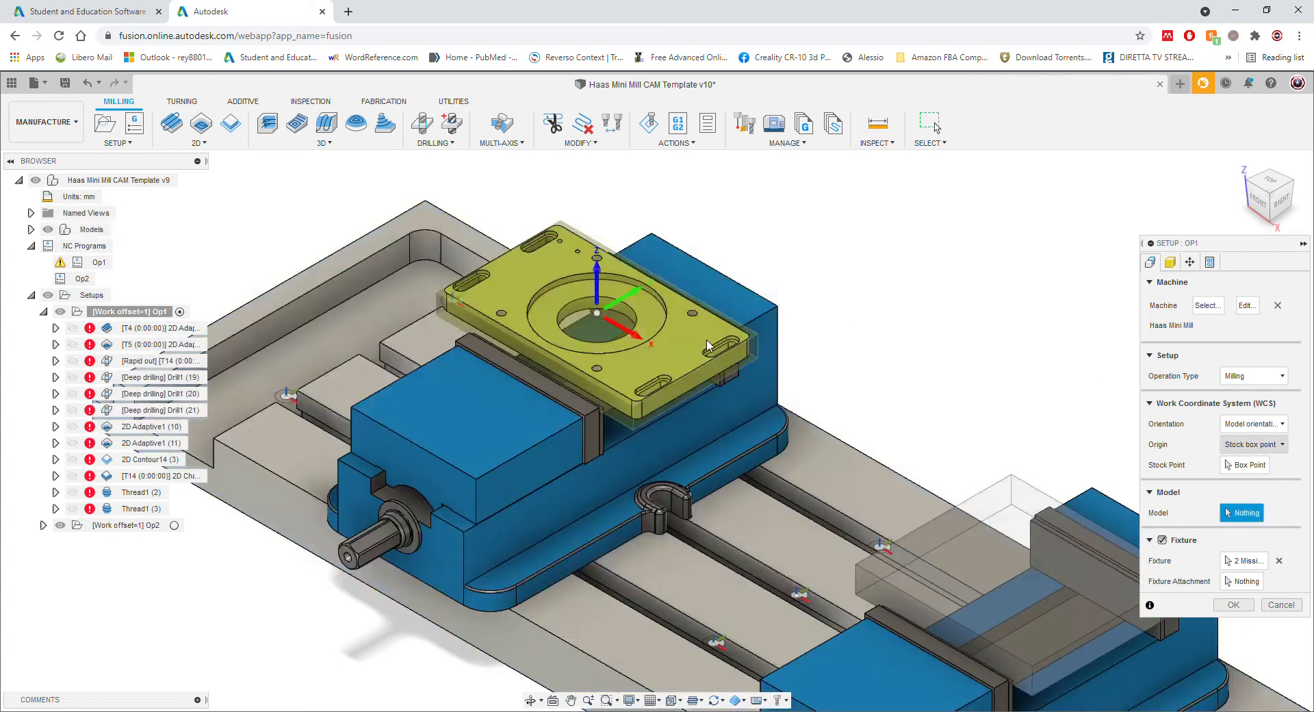
click(708, 364)
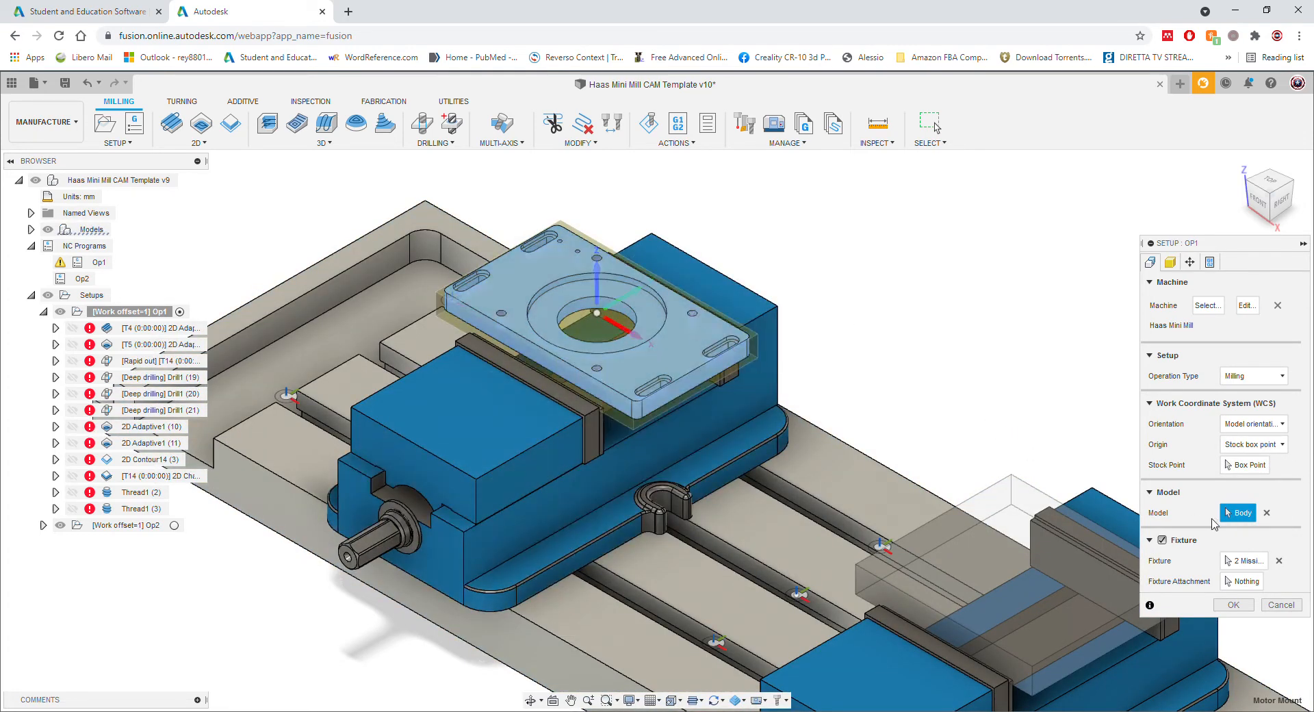
click(1243, 561)
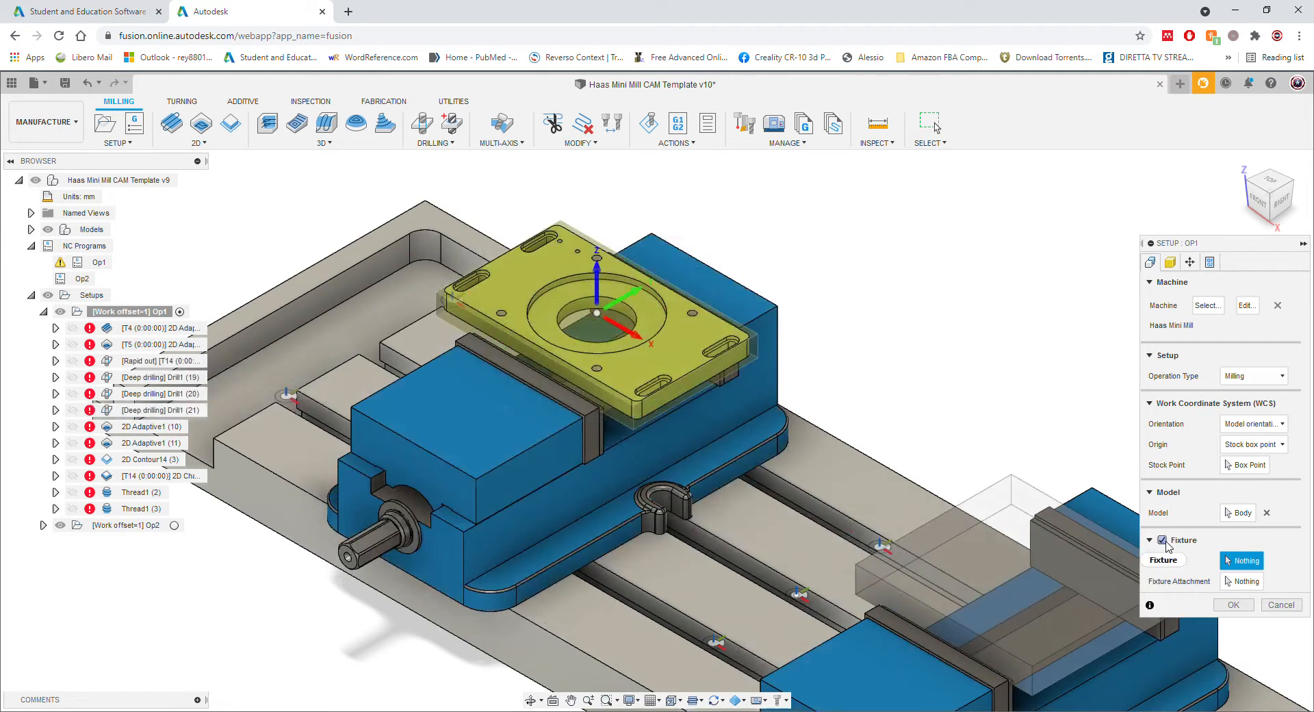
click(741, 305)
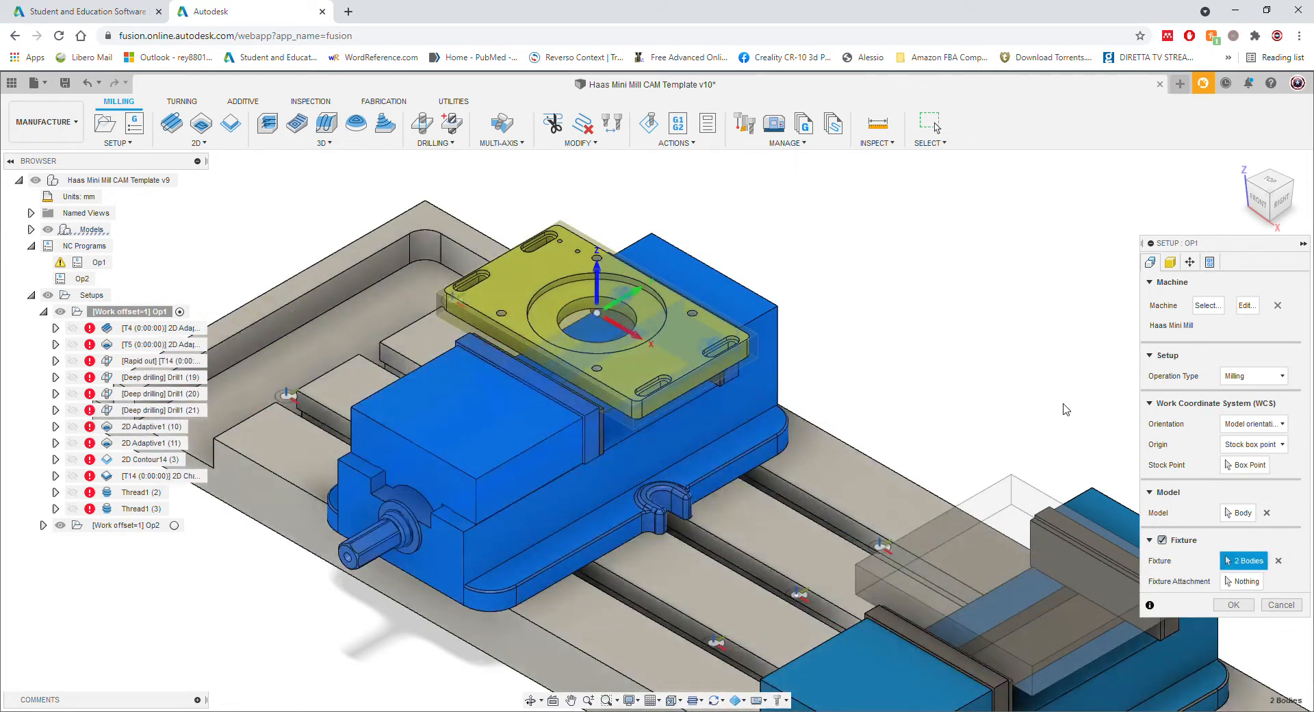
click(555, 430)
click(1250, 465)
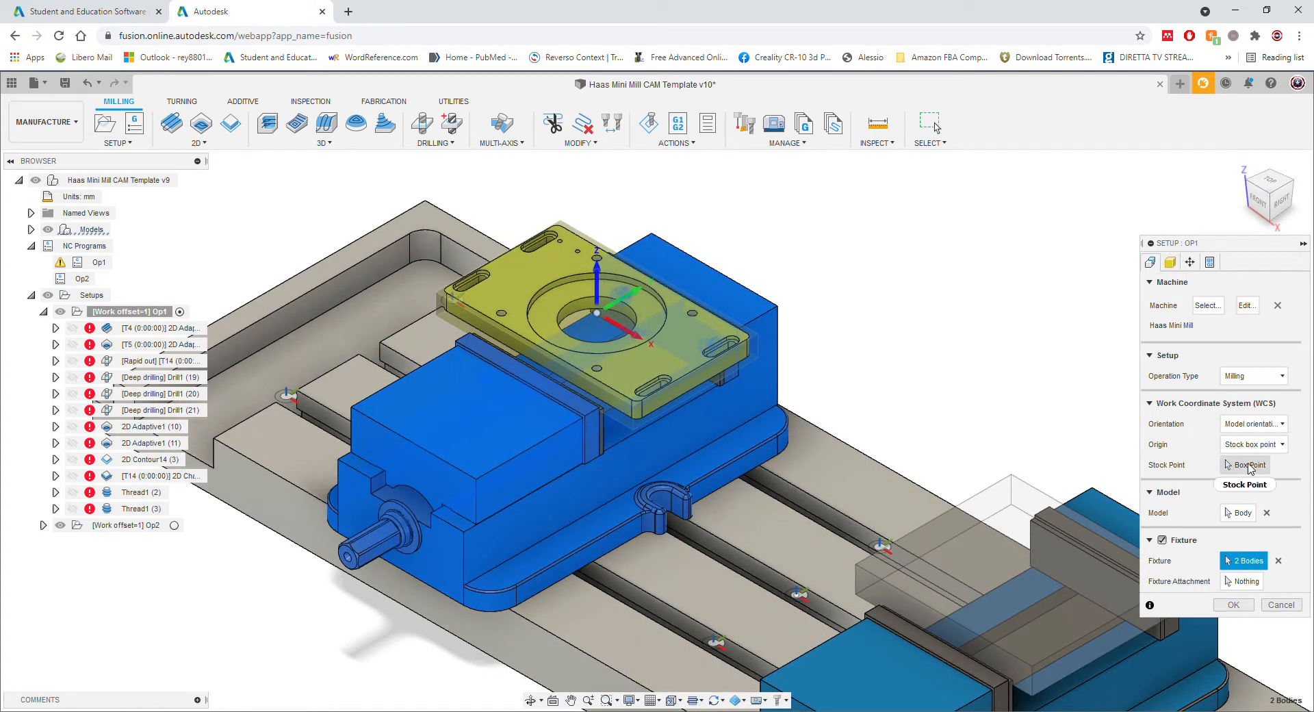
click(1169, 263)
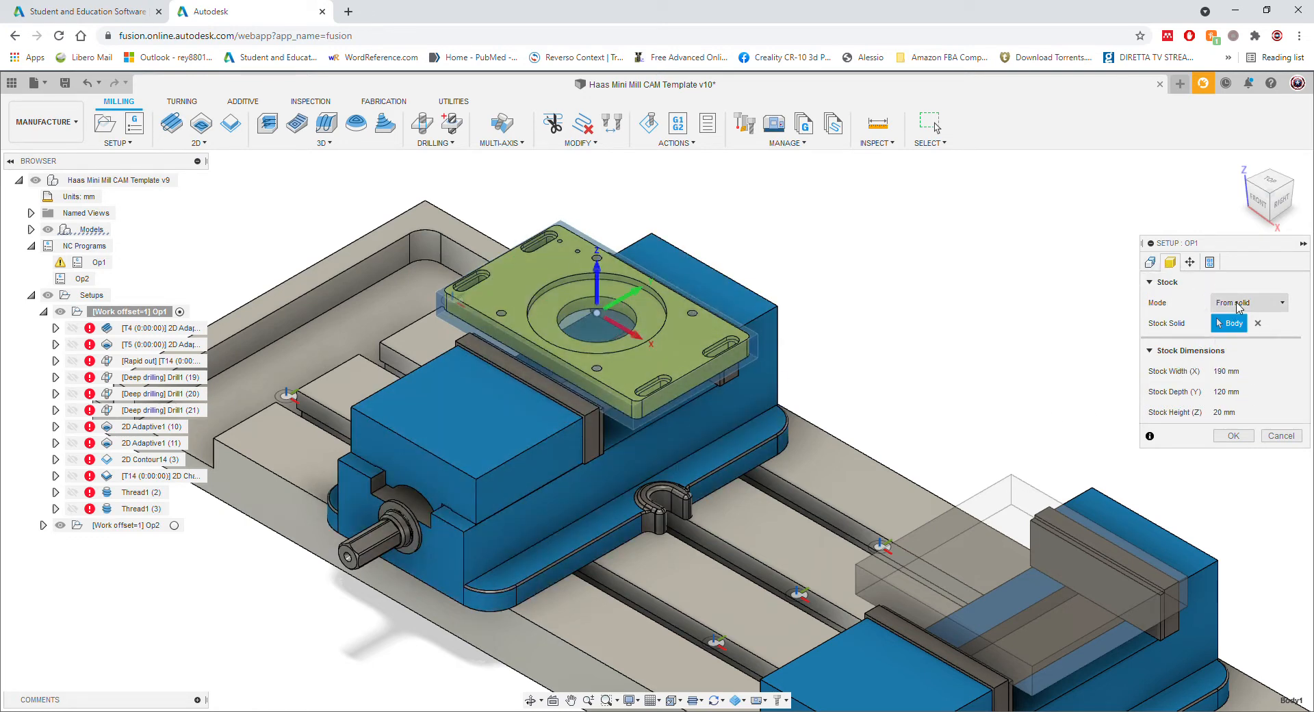
Step: Confirm From solid stock mode (190 × 120 × 20 mm) and bring up the program/WCS settings
click(1244, 303)
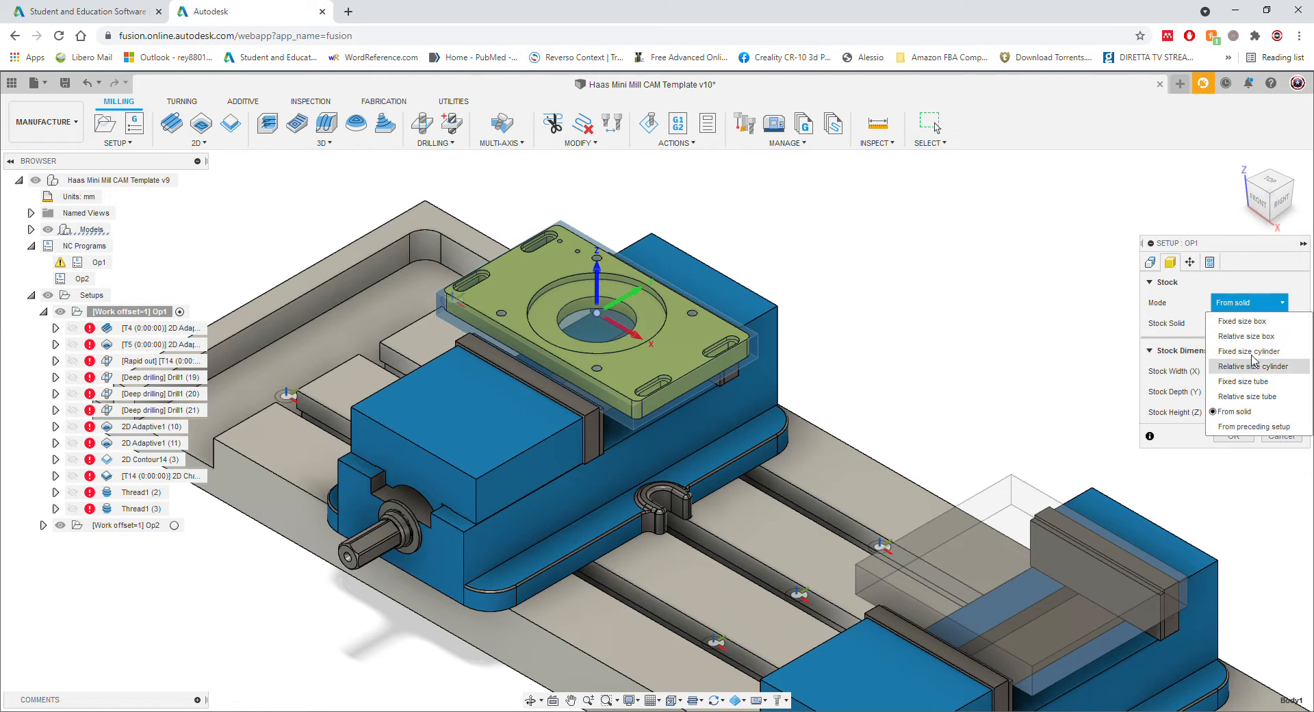
click(1251, 306)
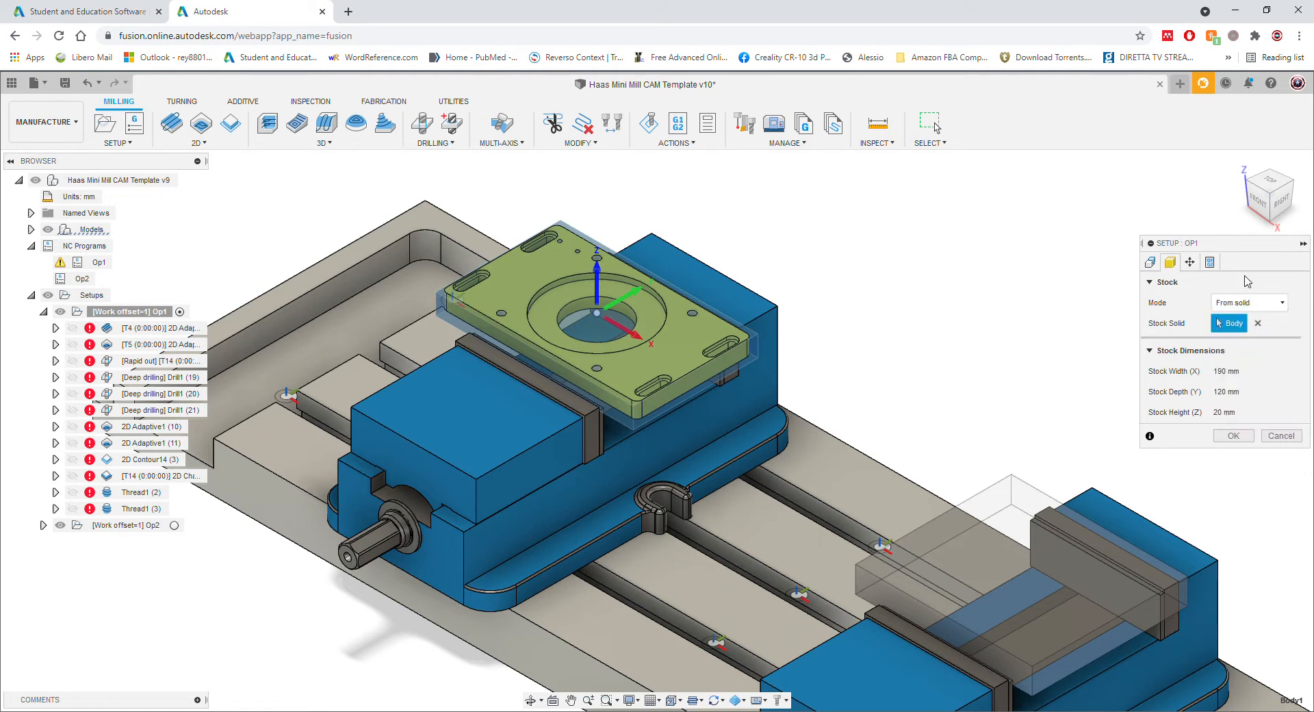
click(1210, 263)
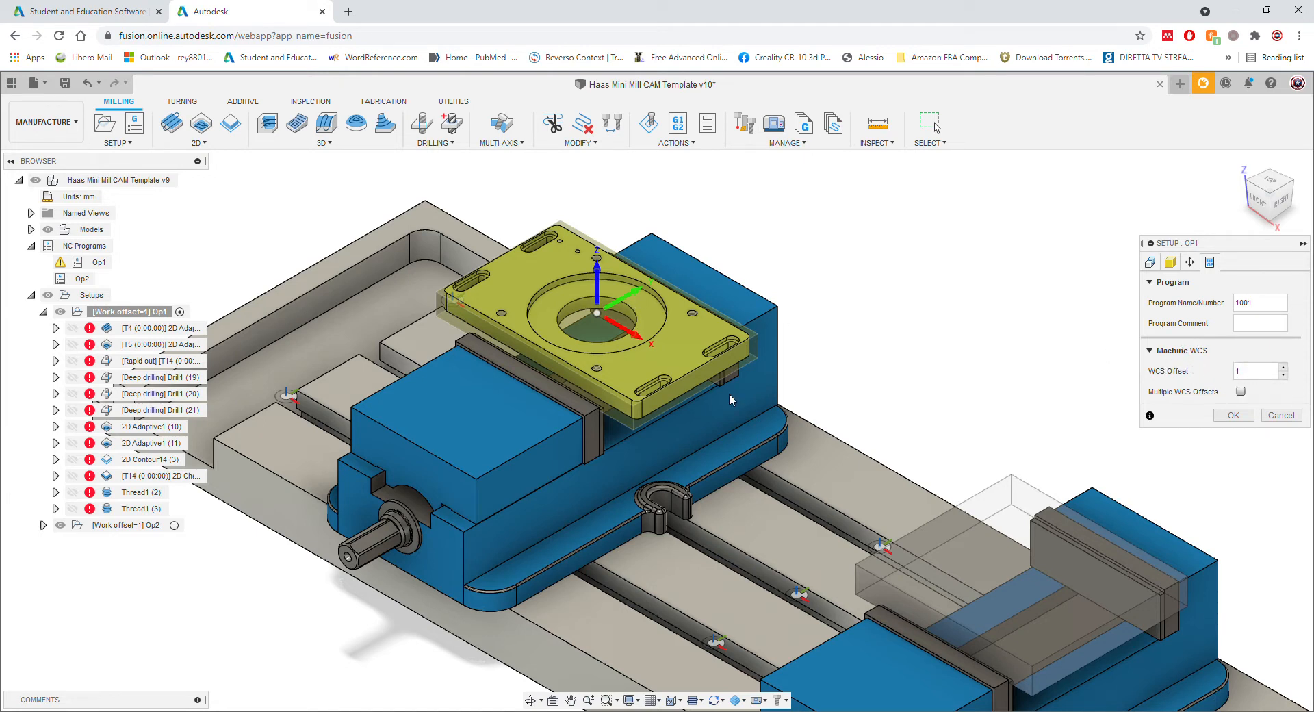
Step: Set WCS offset 1 and enable Multiple WCS Offsets with 3 instances, increment 1
click(1283, 375)
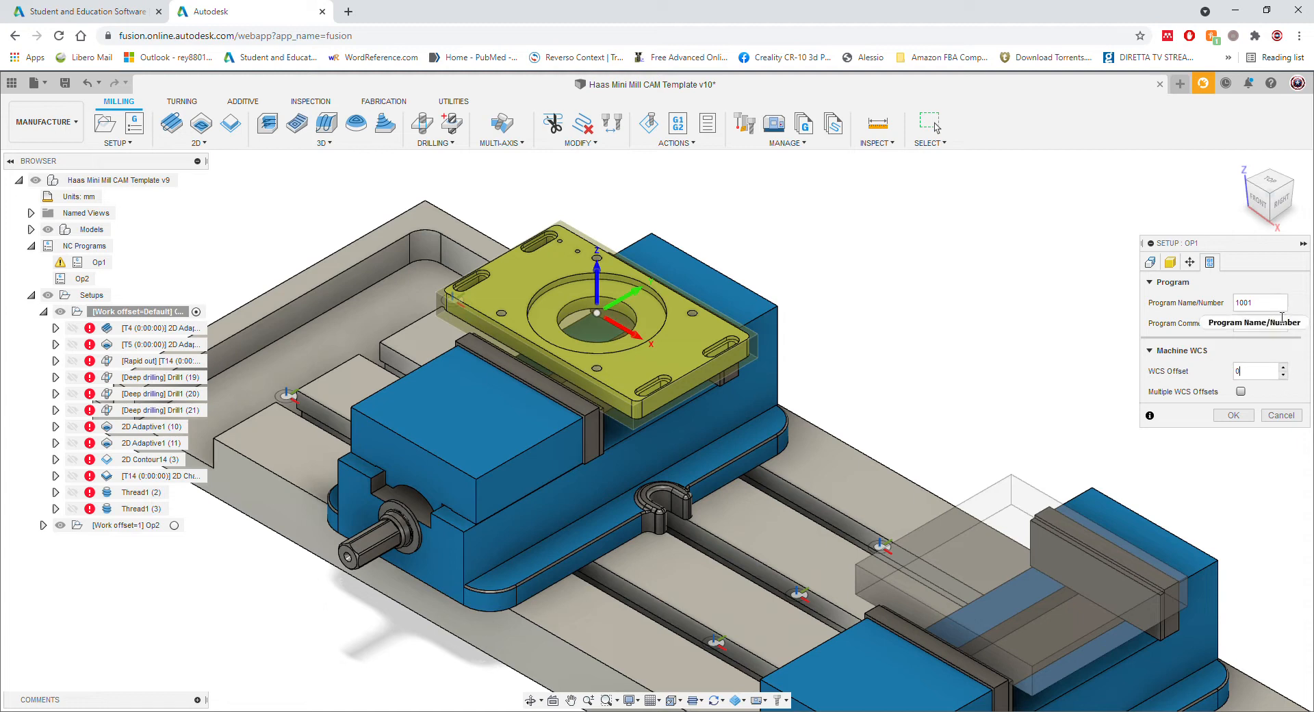
click(1284, 367)
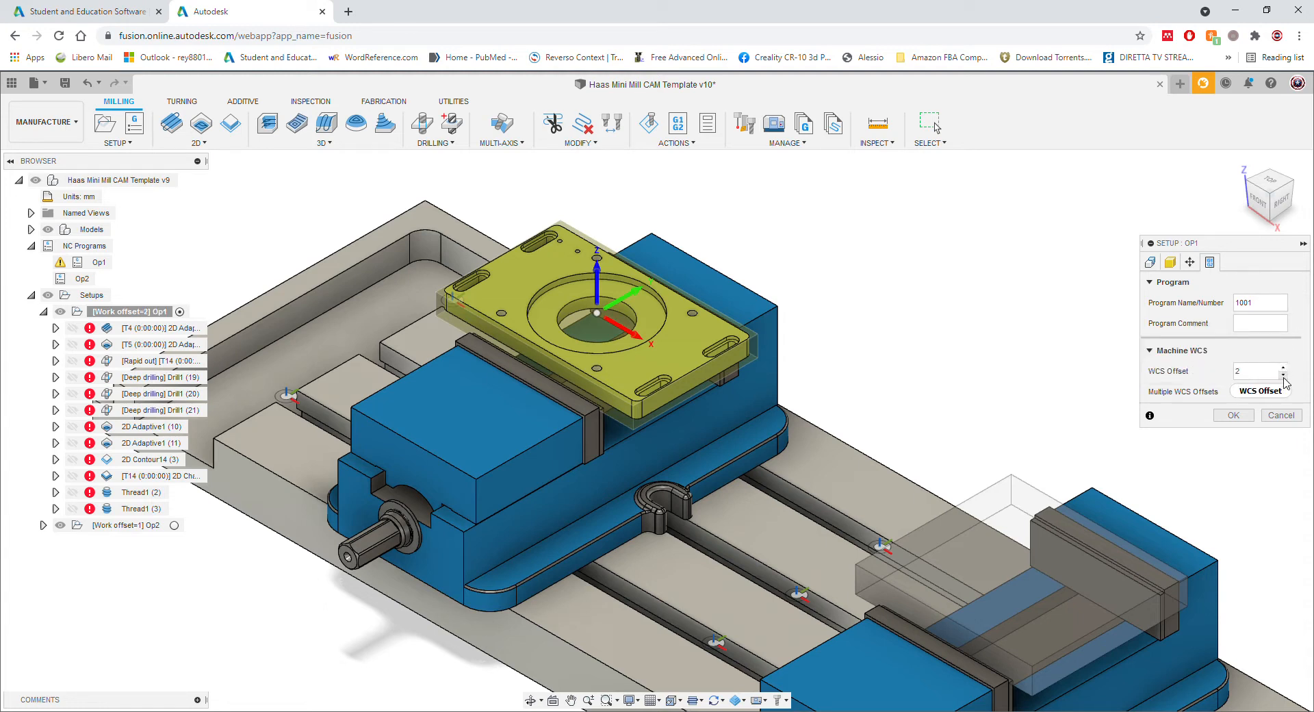
click(1283, 375)
click(1241, 391)
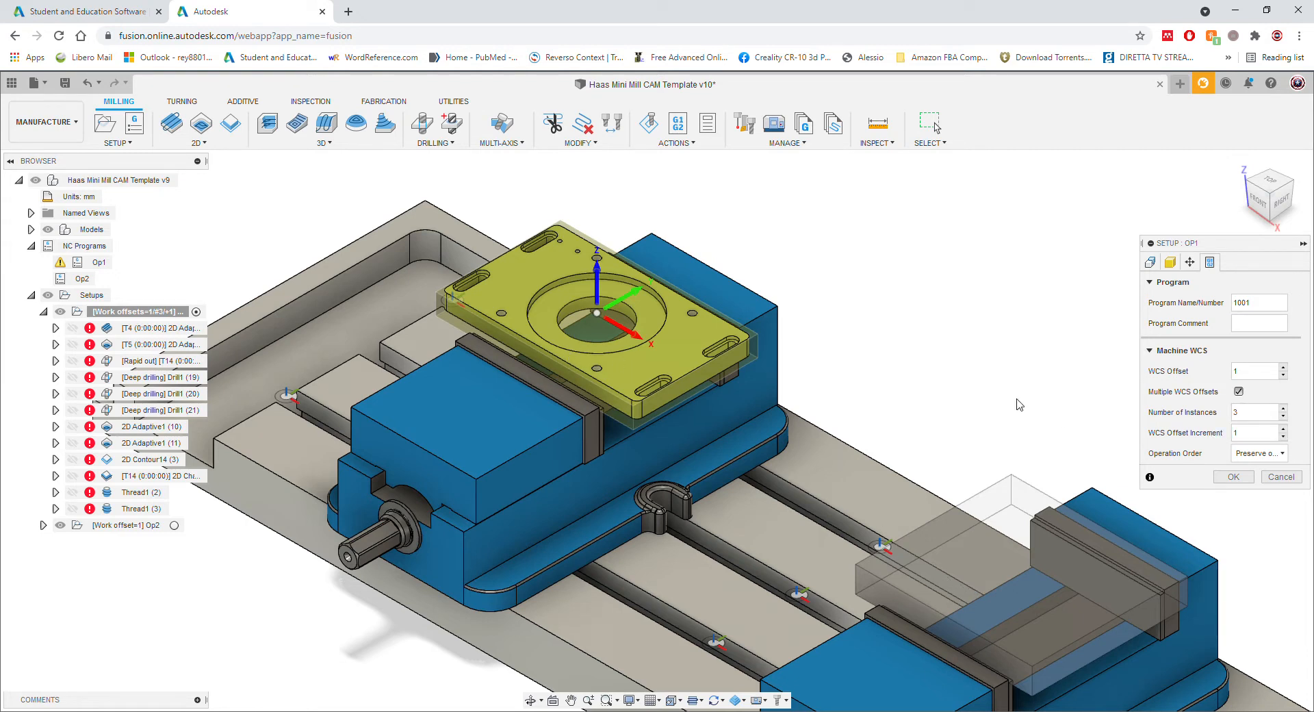
Step: Try 2 instances with Preserve order, then disable Multiple WCS Offsets
click(1285, 416)
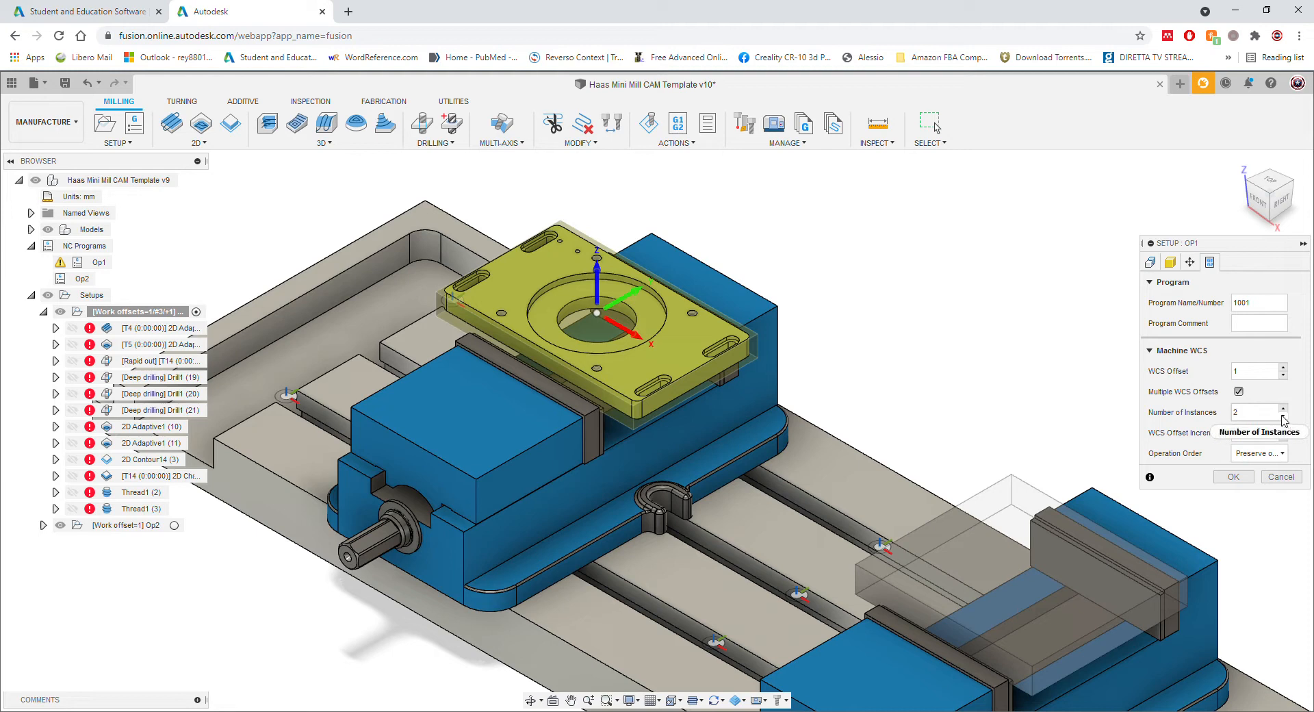
click(1284, 429)
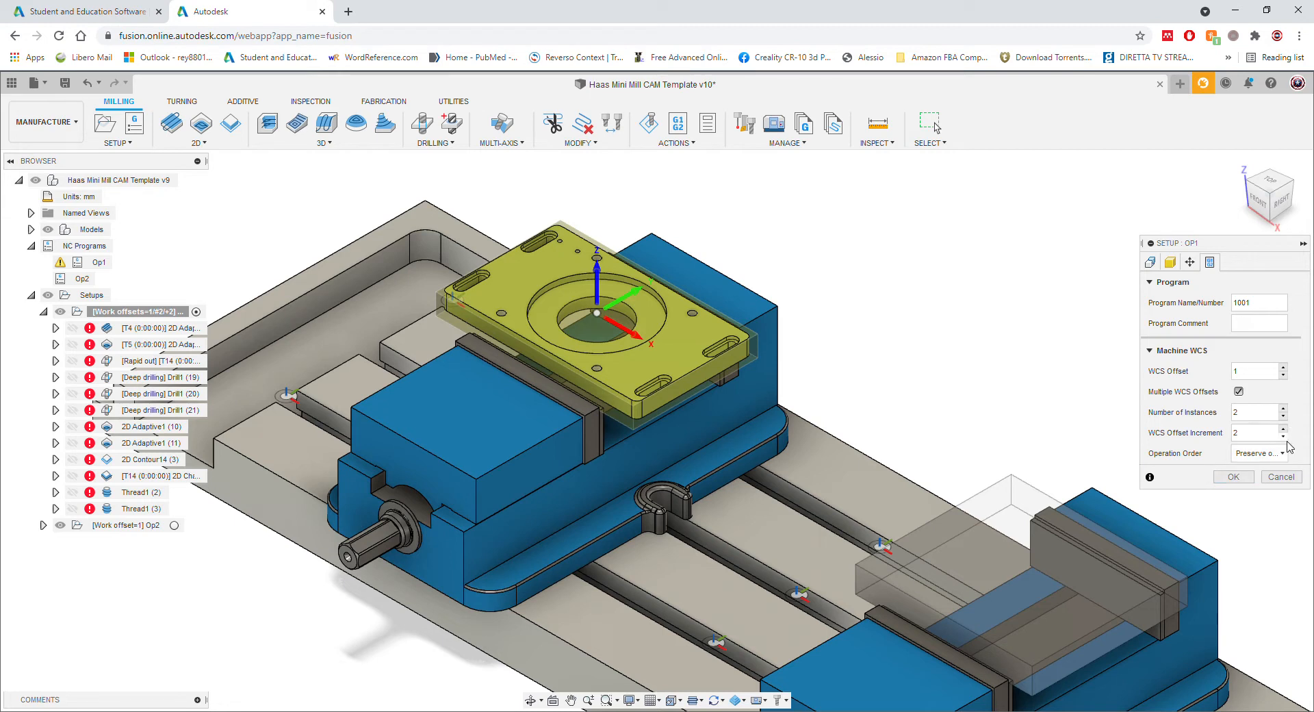
click(1239, 392)
click(1239, 392)
click(1247, 457)
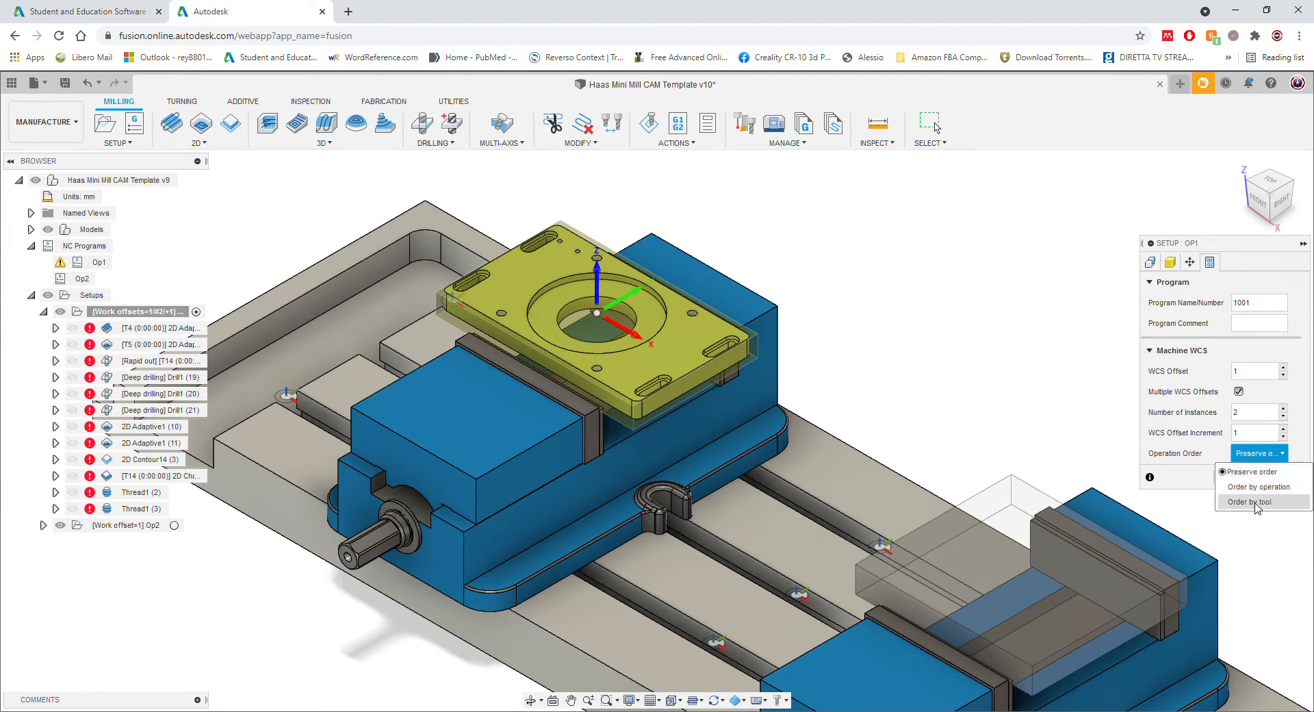
click(1268, 472)
click(1239, 391)
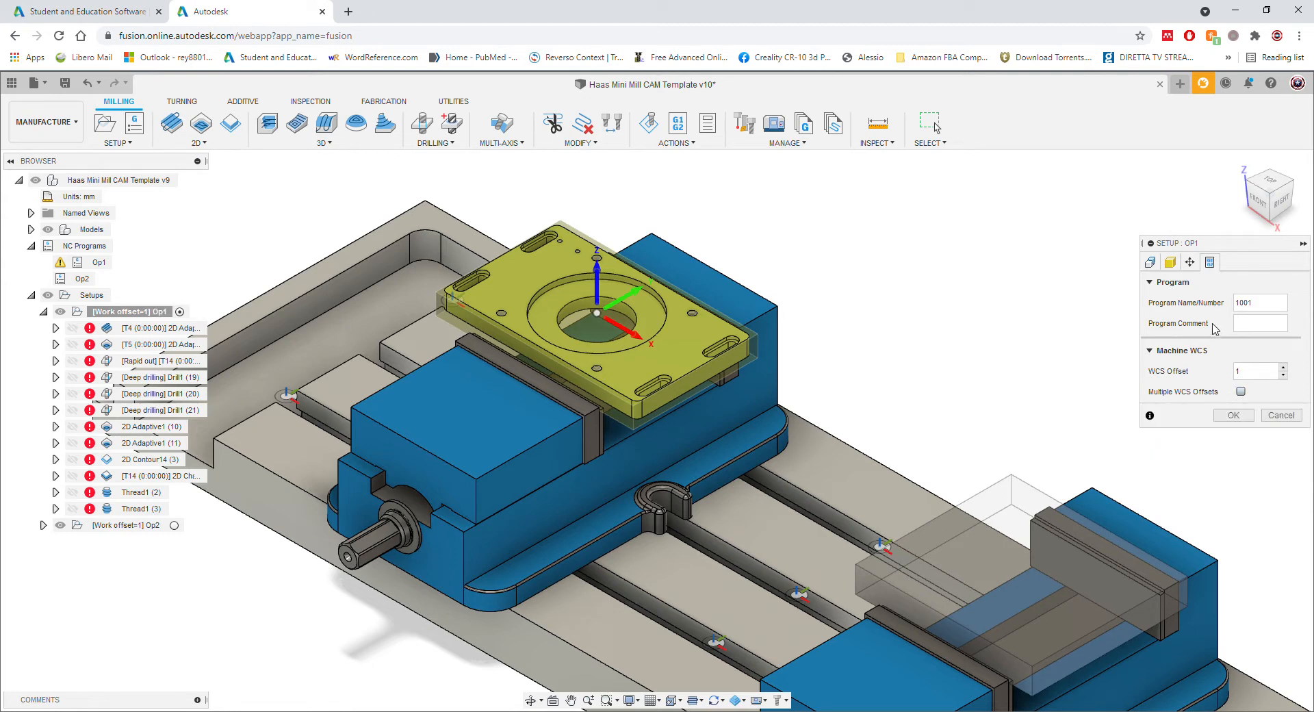
Step: Set the Op1 WCS origin to the stock box point at the bore's top centre and confirm
click(1151, 266)
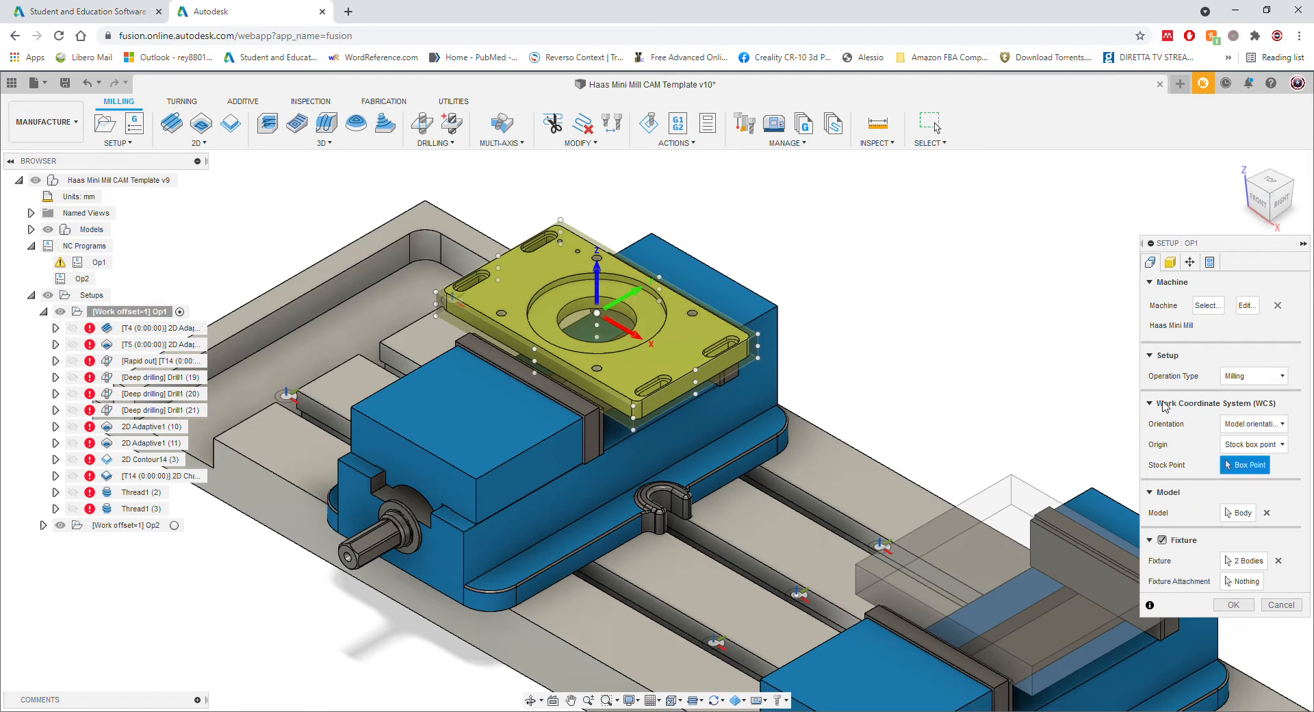
click(758, 337)
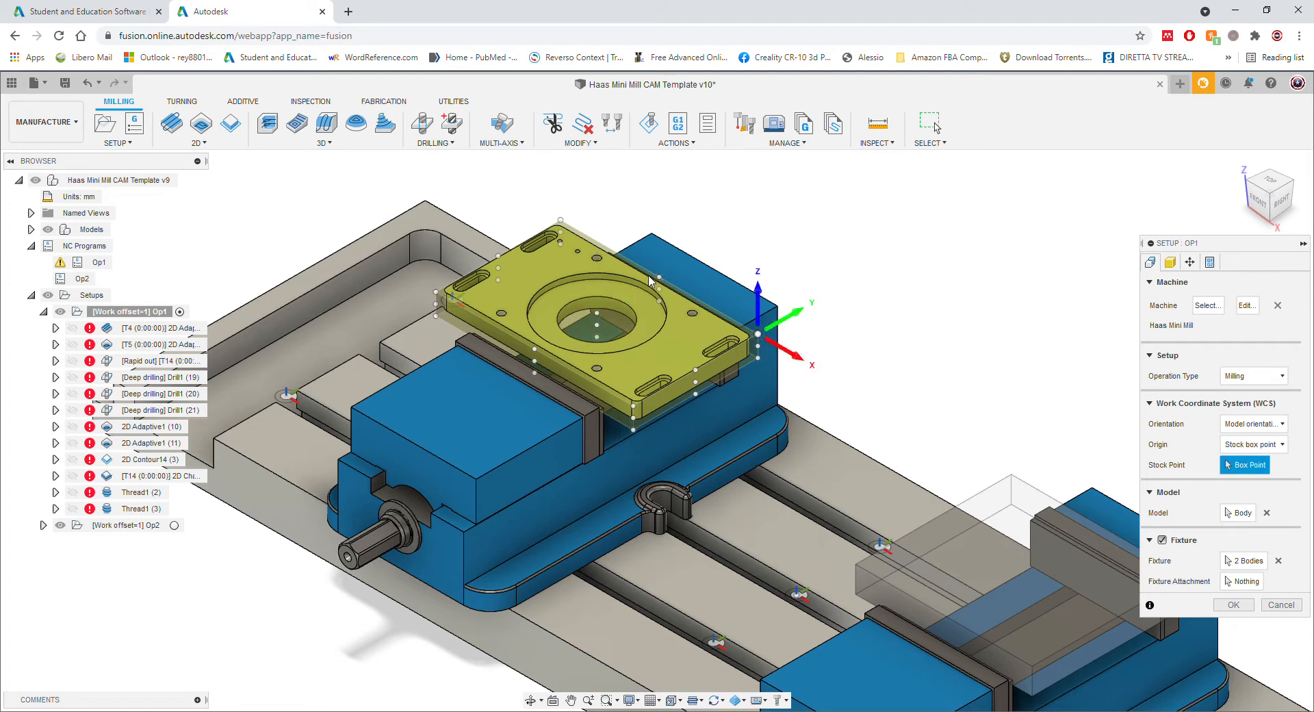
click(659, 278)
click(562, 220)
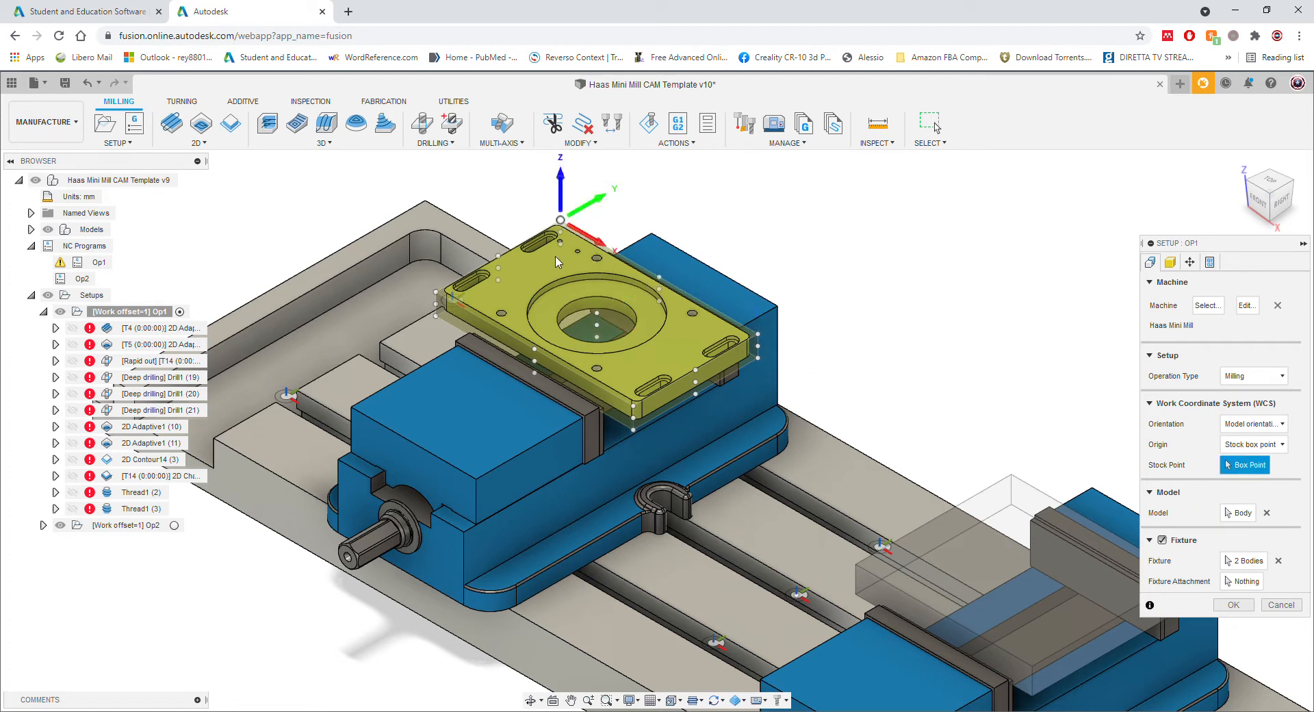
click(597, 316)
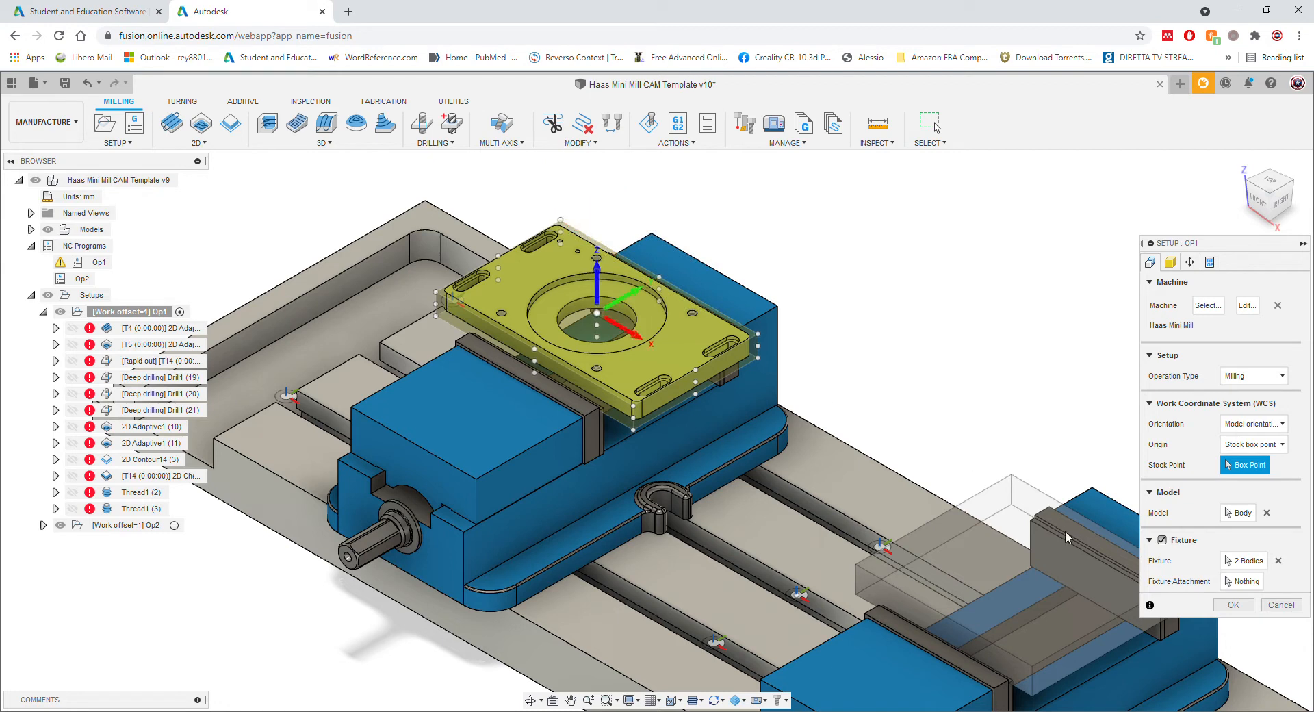
click(1233, 605)
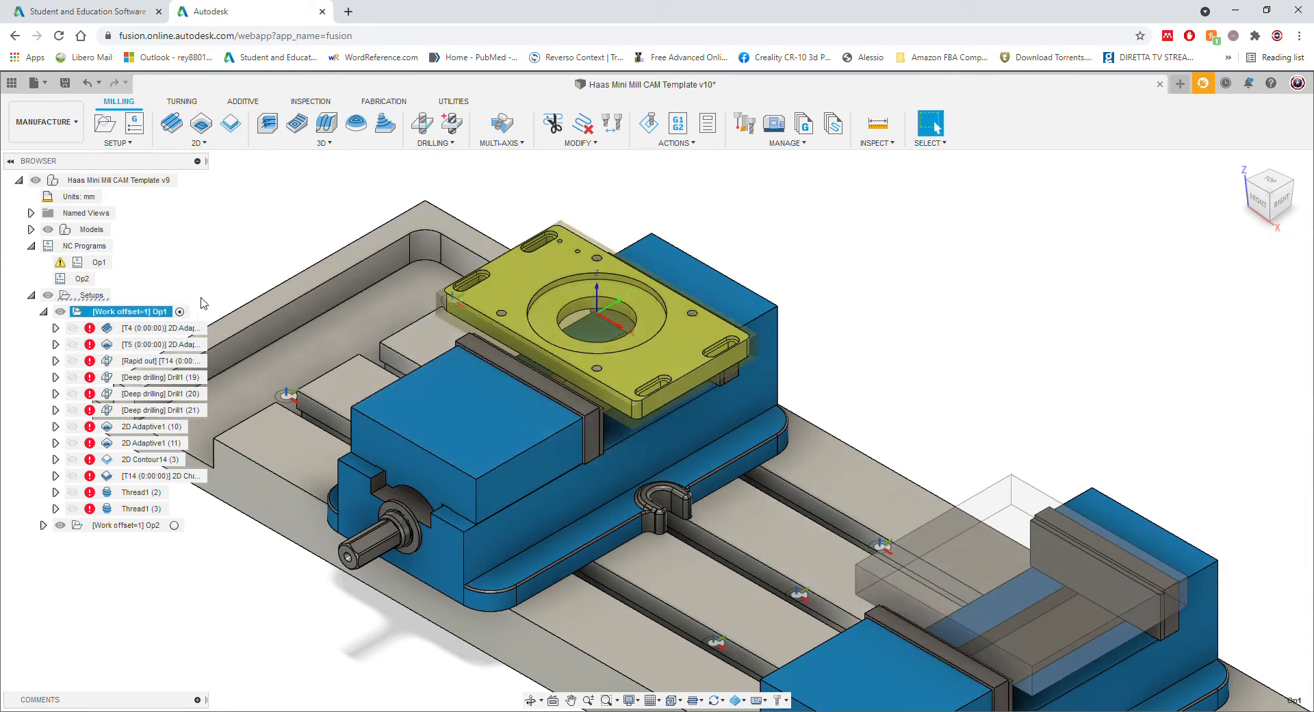
Step: Zoom in on the plate in the vise and preview the [T4] 2D Adaptive operation's tool
middle_drag(351, 425, 506, 515)
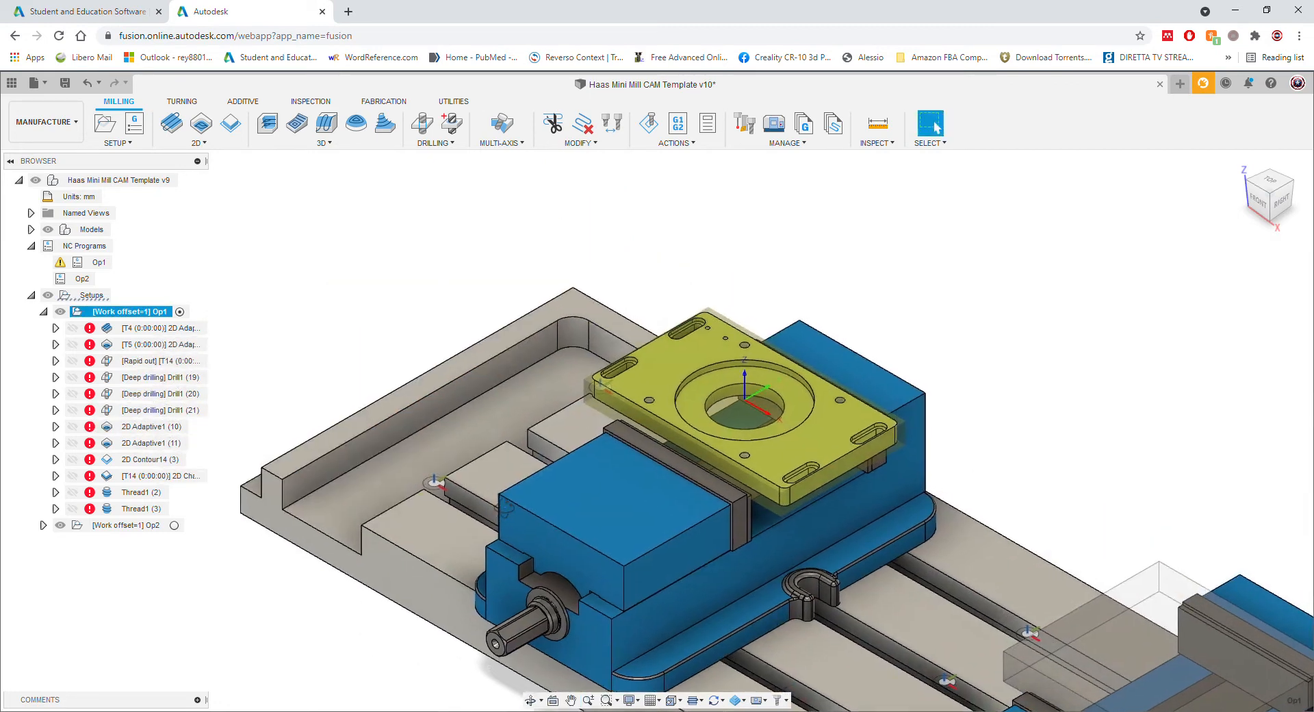
scroll(615, 484, up, 5)
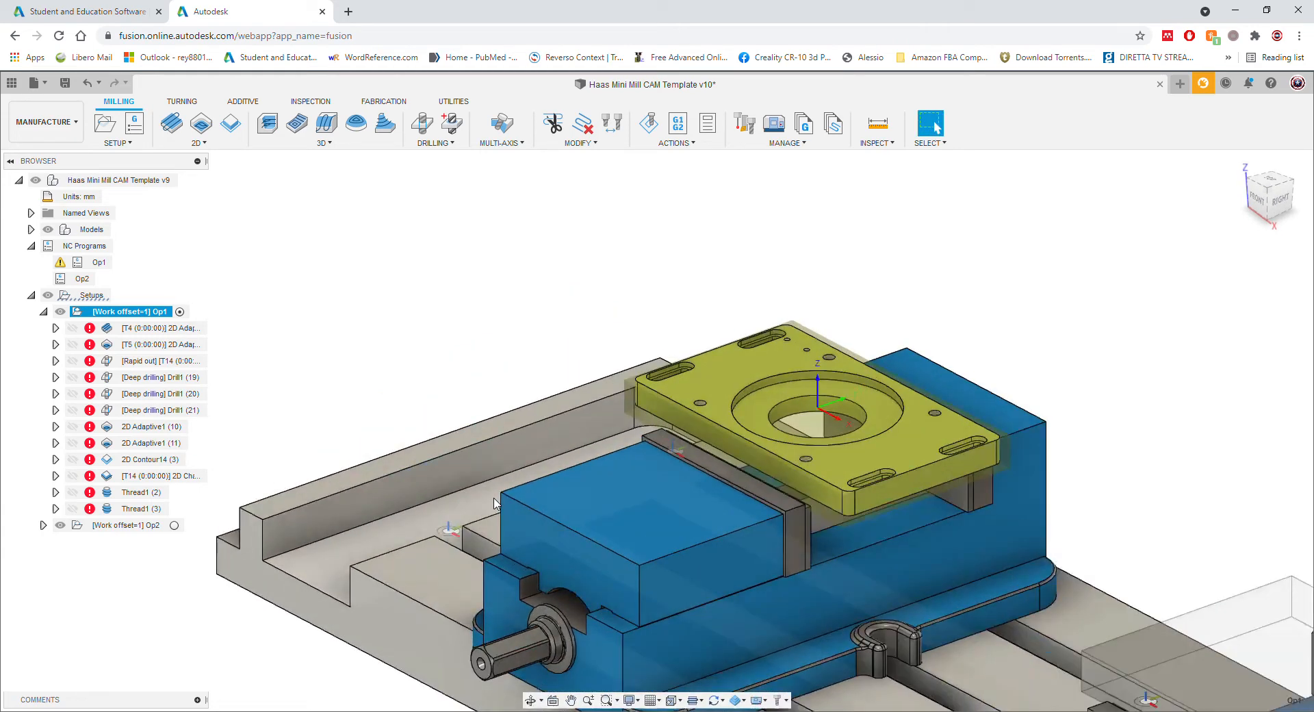
middle_drag(615, 481, 386, 464)
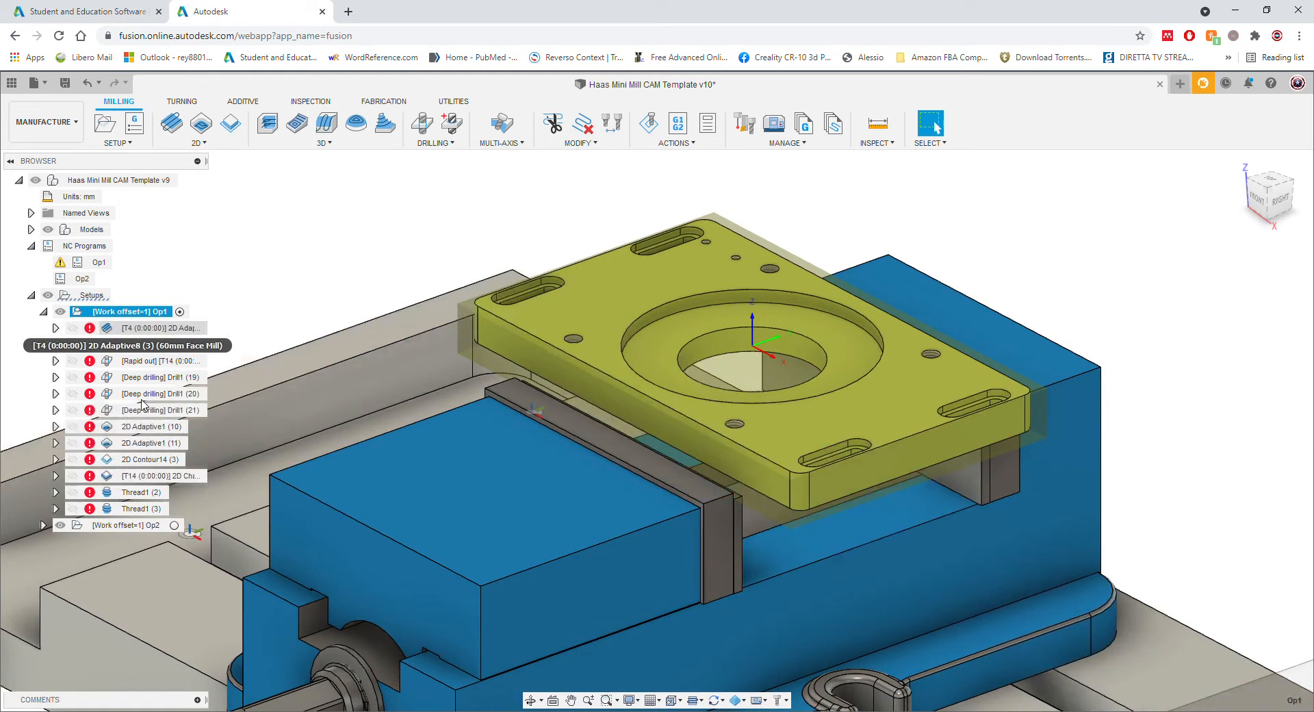
click(158, 328)
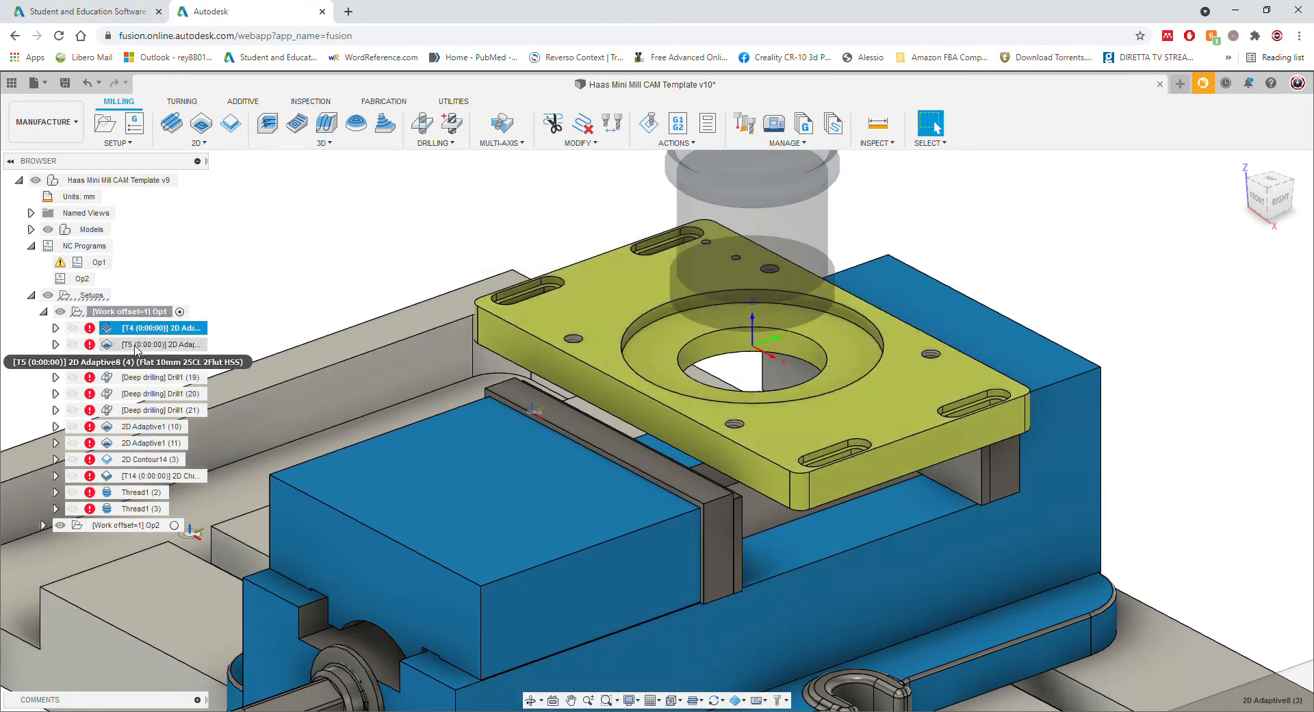
Step: Preview the T5 adaptive, Rapid out, drilling, Contour14 and Chamfer tools, then select both Thread1 operations
click(159, 345)
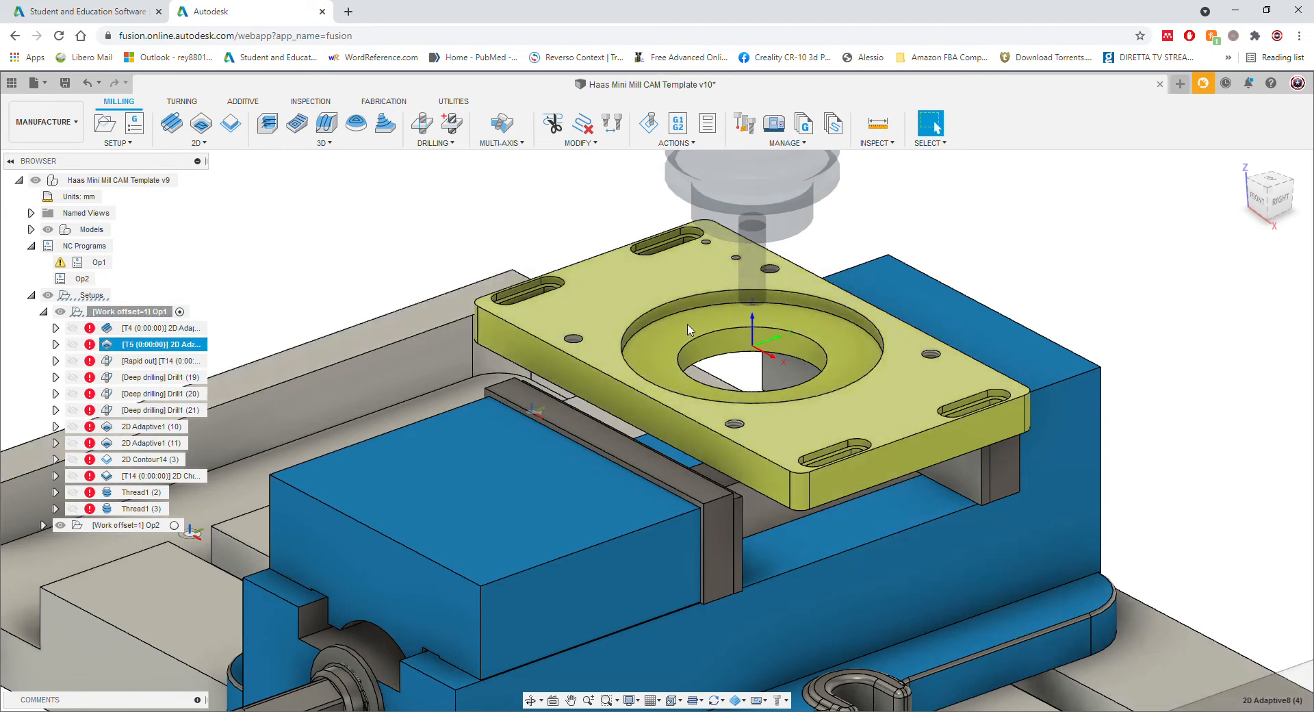
click(149, 361)
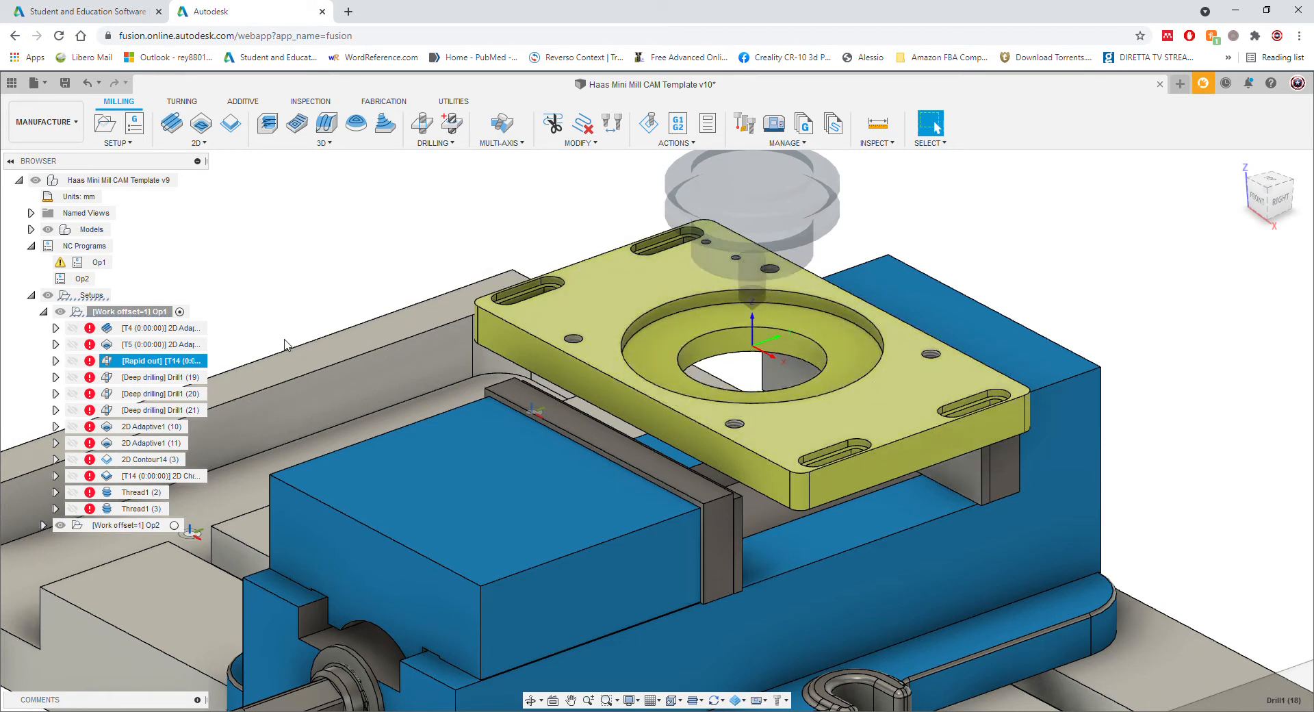
click(168, 377)
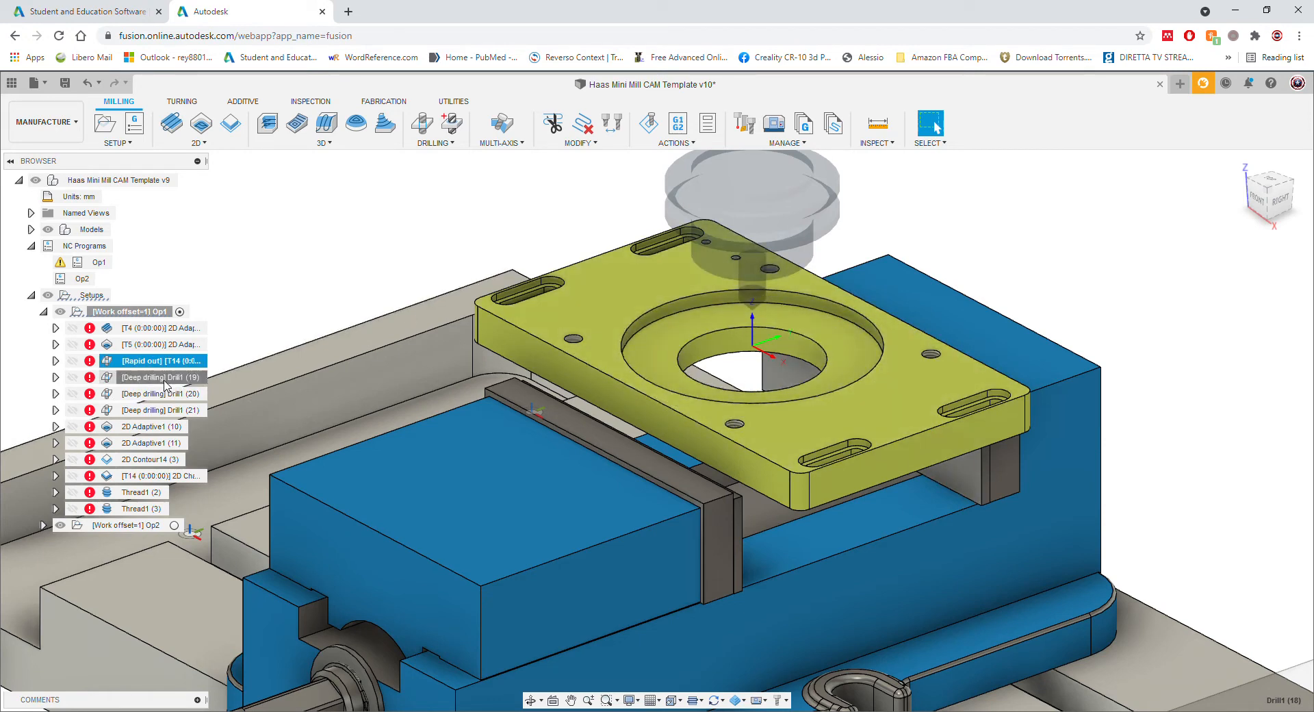
click(152, 459)
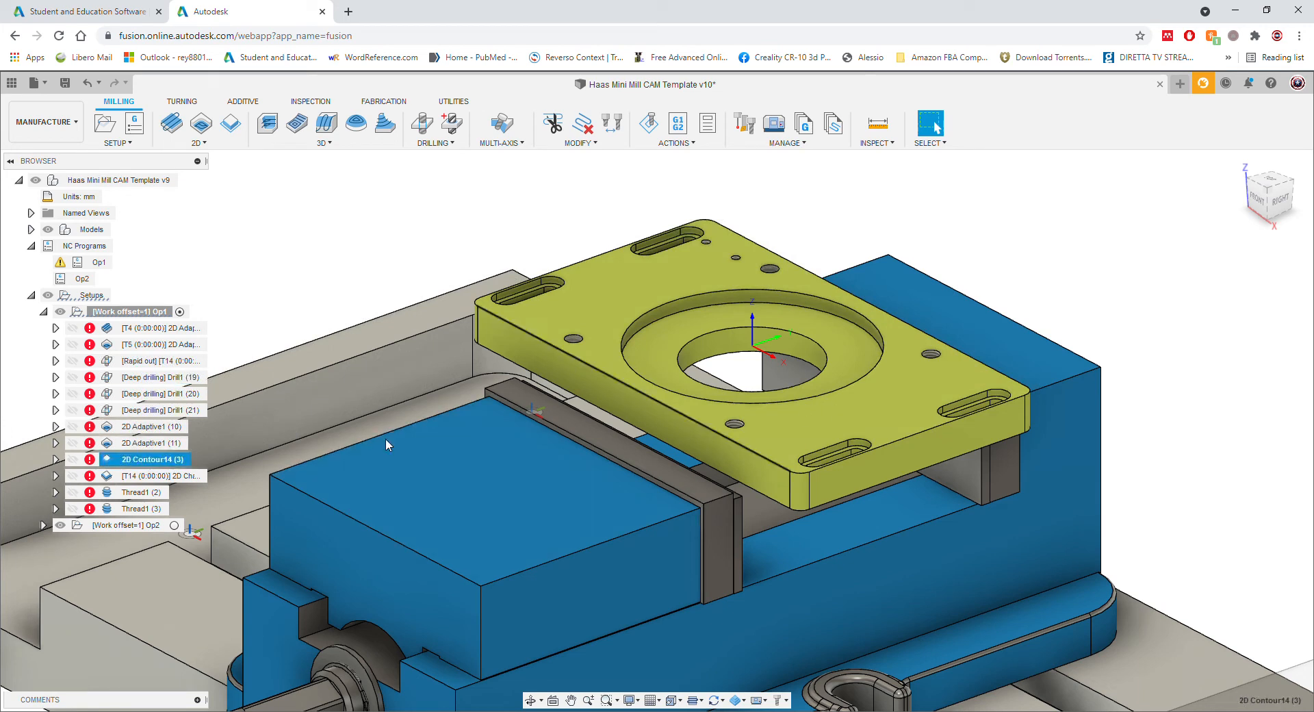
click(176, 476)
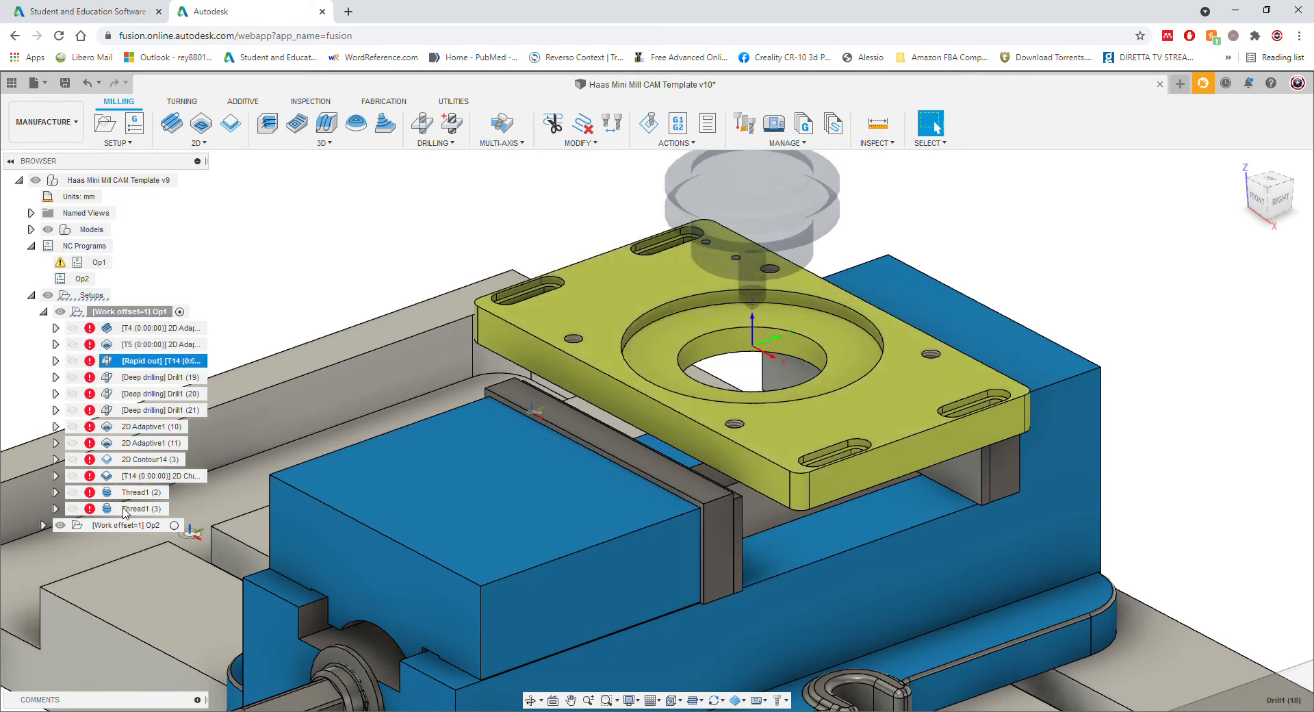
click(140, 493)
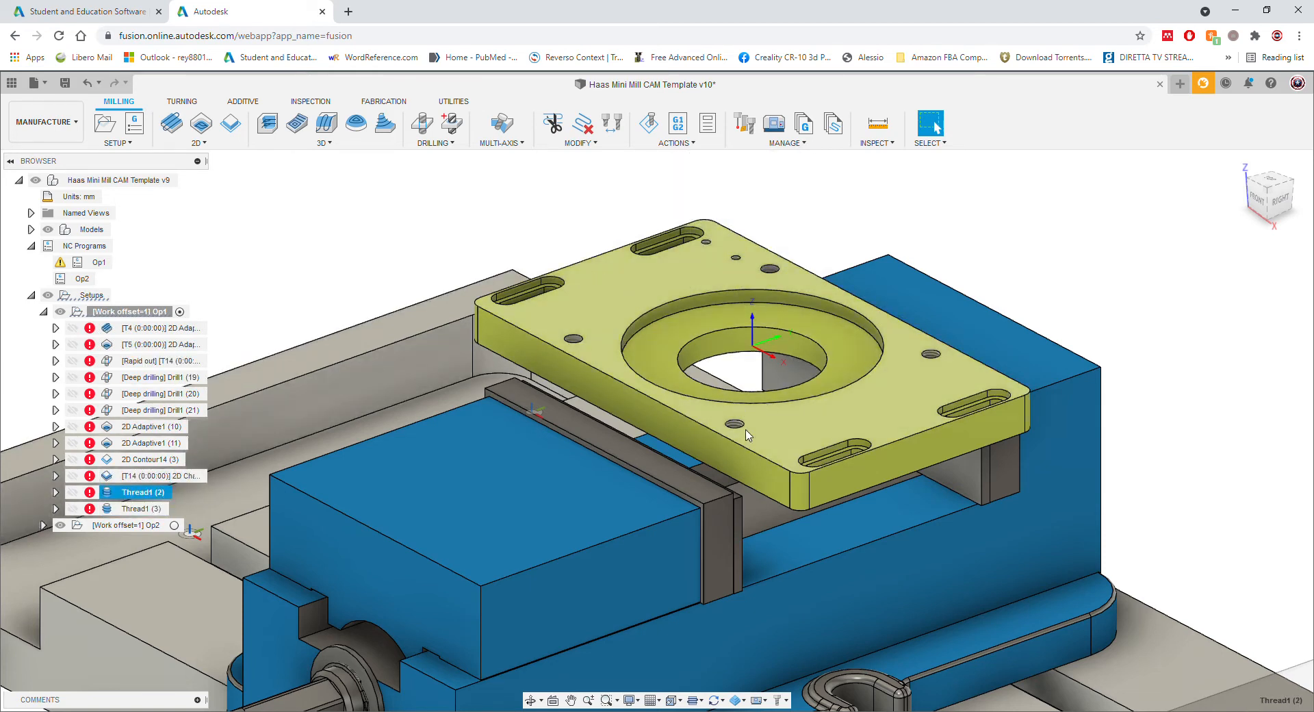
ctrl+click(140, 509)
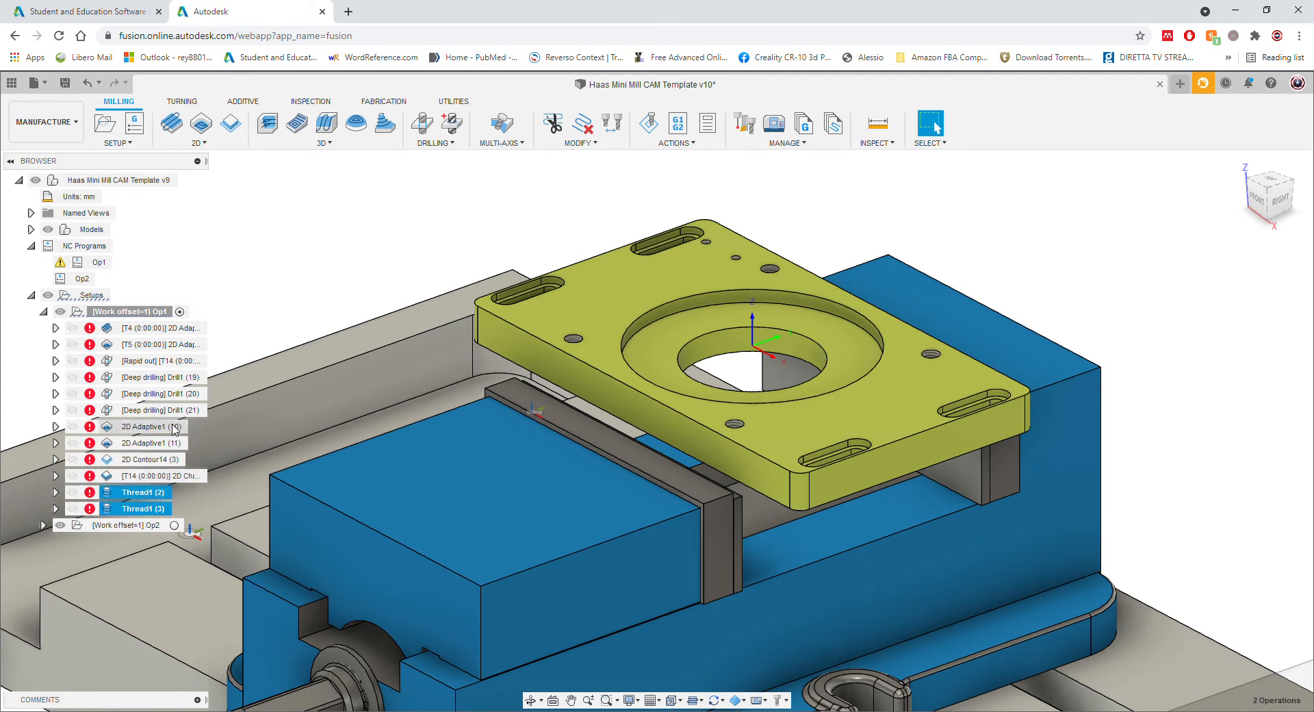
Step: Delete Thread1 (3) and then Thread1 (2), leaving the 2D Chamfer as the last operation
click(141, 476)
click(137, 493)
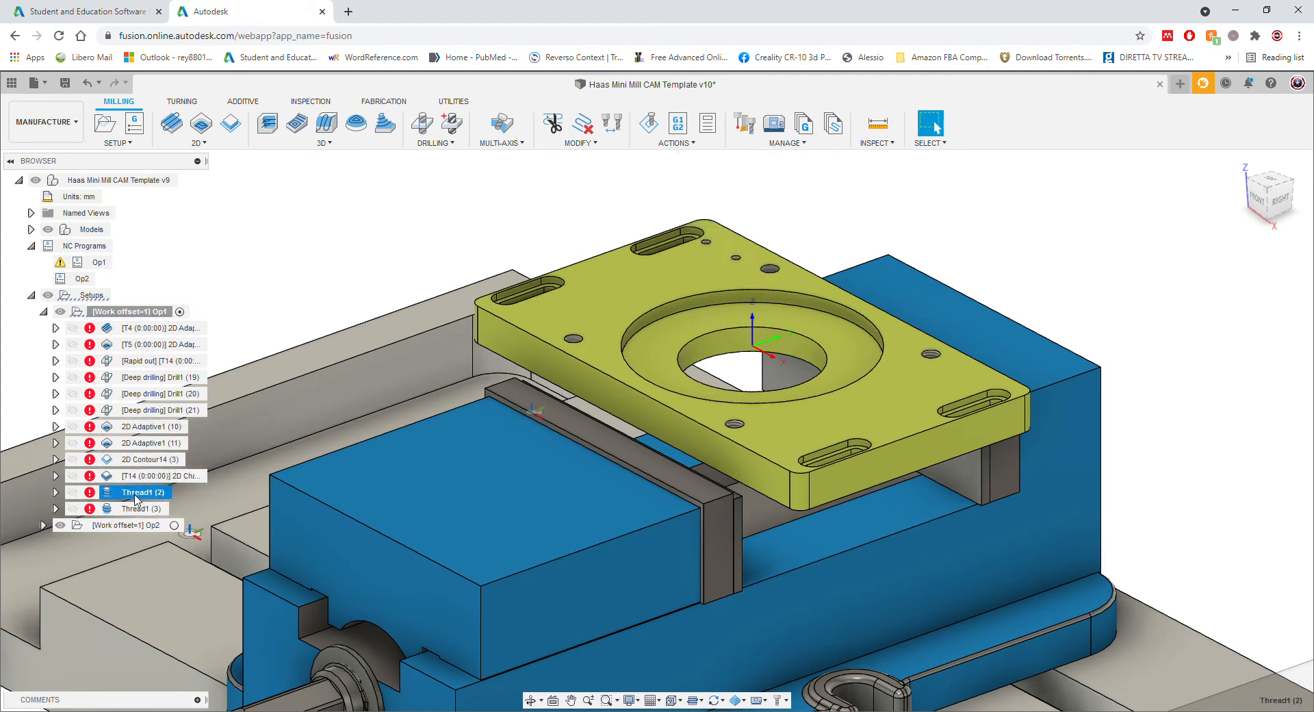
click(134, 509)
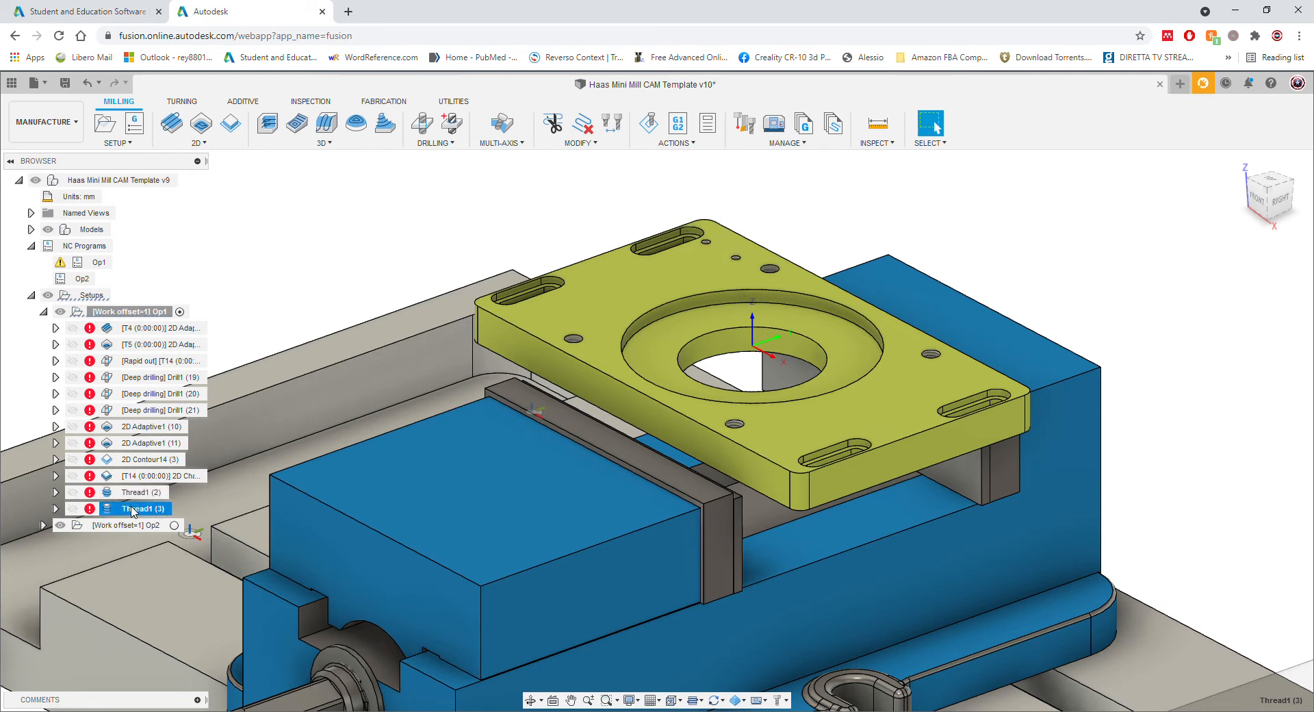
right_click(132, 510)
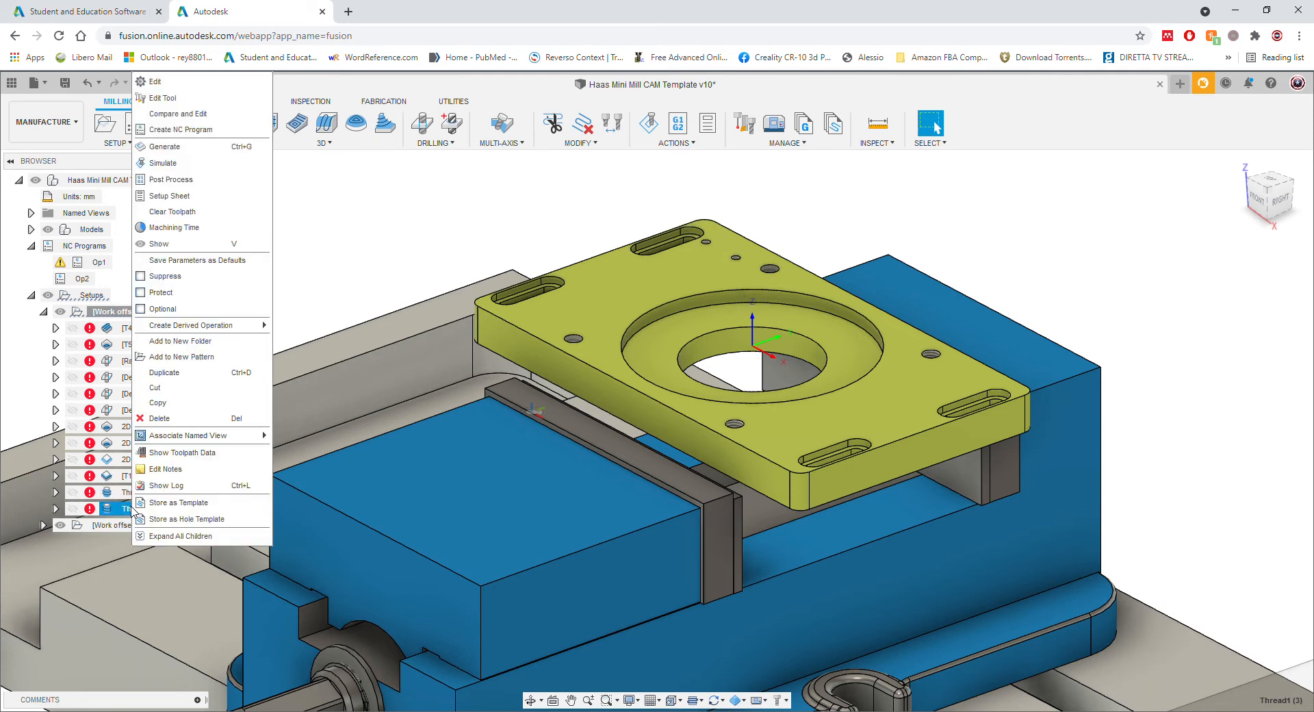
click(168, 419)
right_click(128, 495)
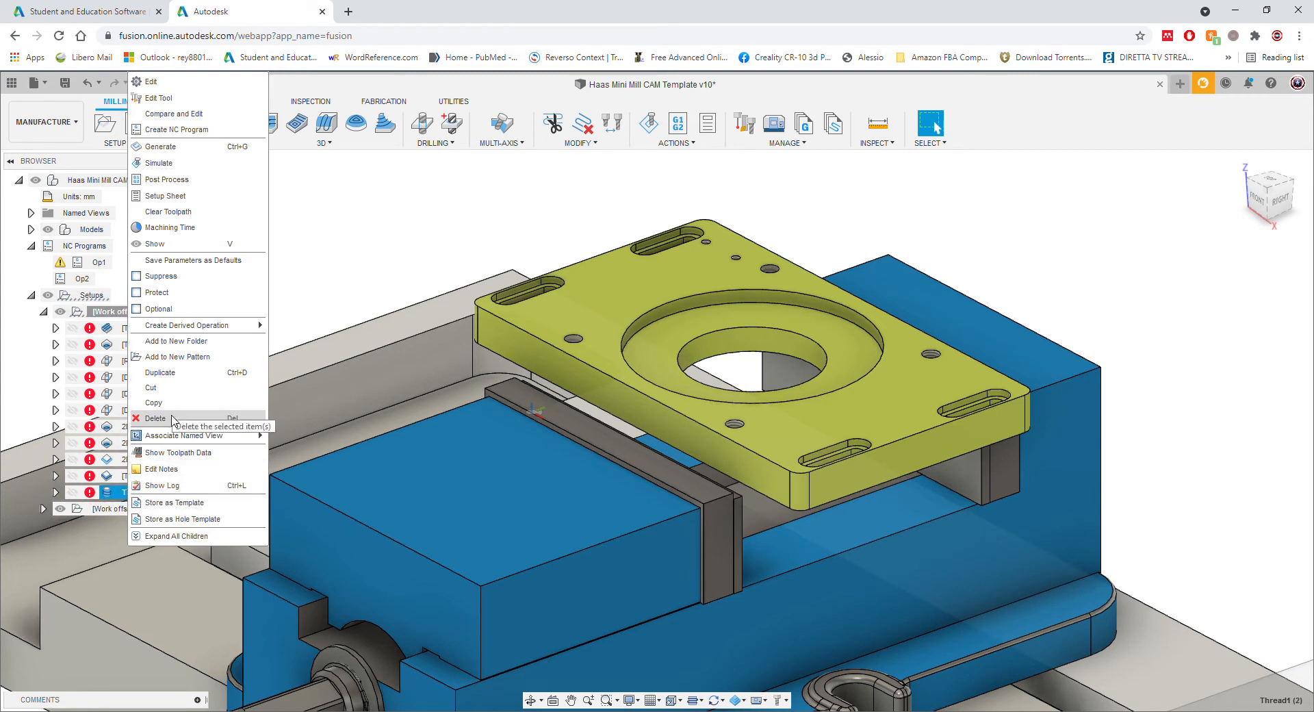
click(173, 420)
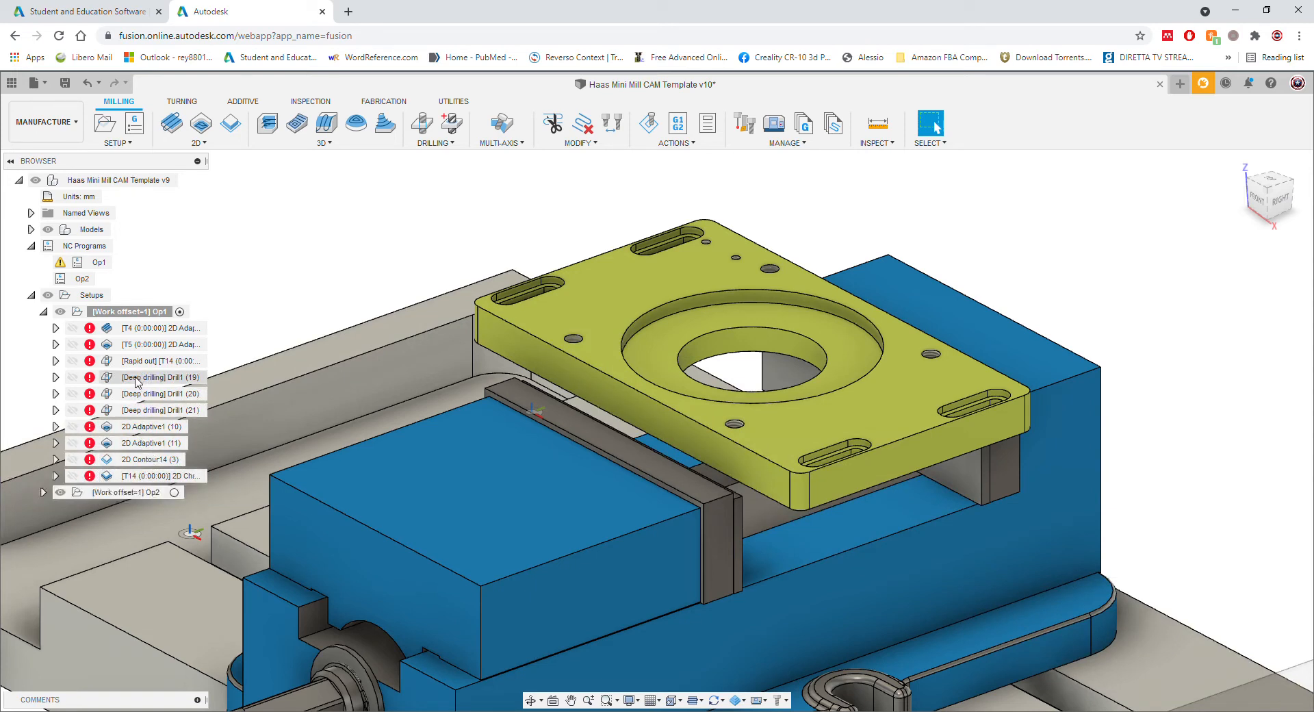
Step: Open the T4 2D Adaptive facing operation for editing
click(137, 329)
click(254, 251)
double_click(155, 331)
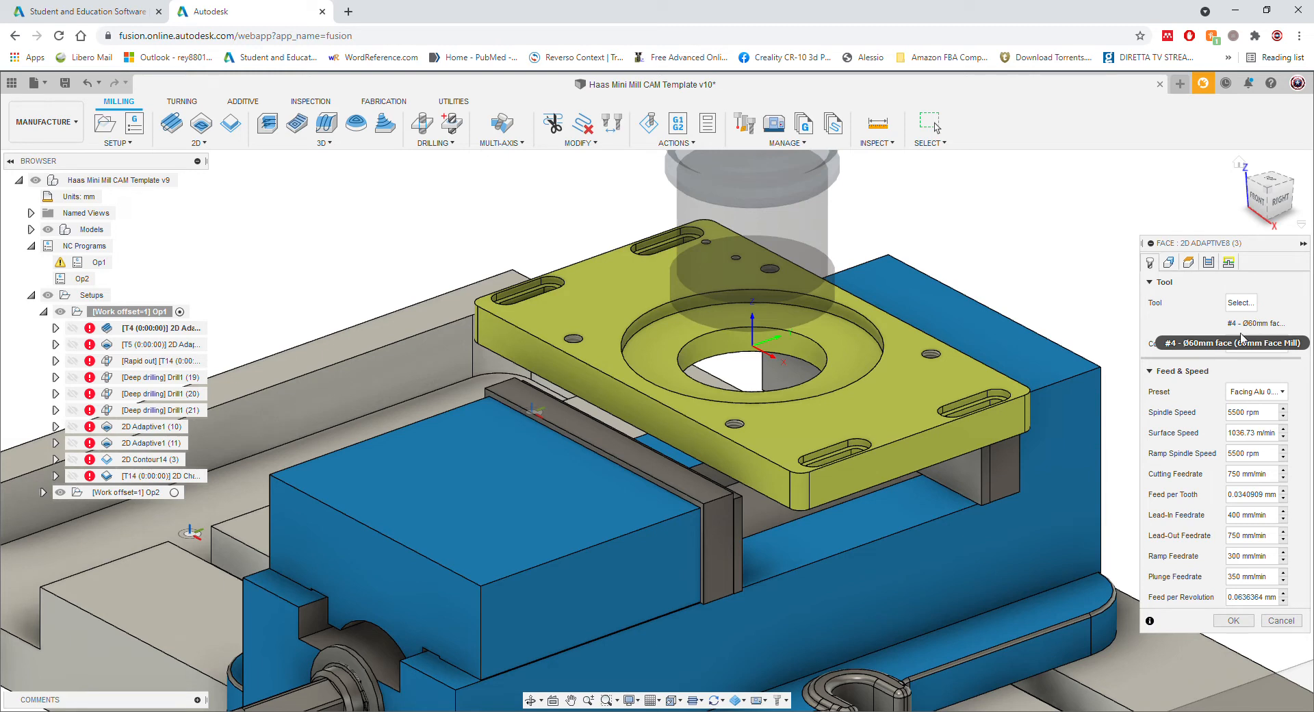
Step: Keep the Facing Alu 0.25mm DOC 60mmWOC feed and speed preset and review the geometry settings
click(1257, 392)
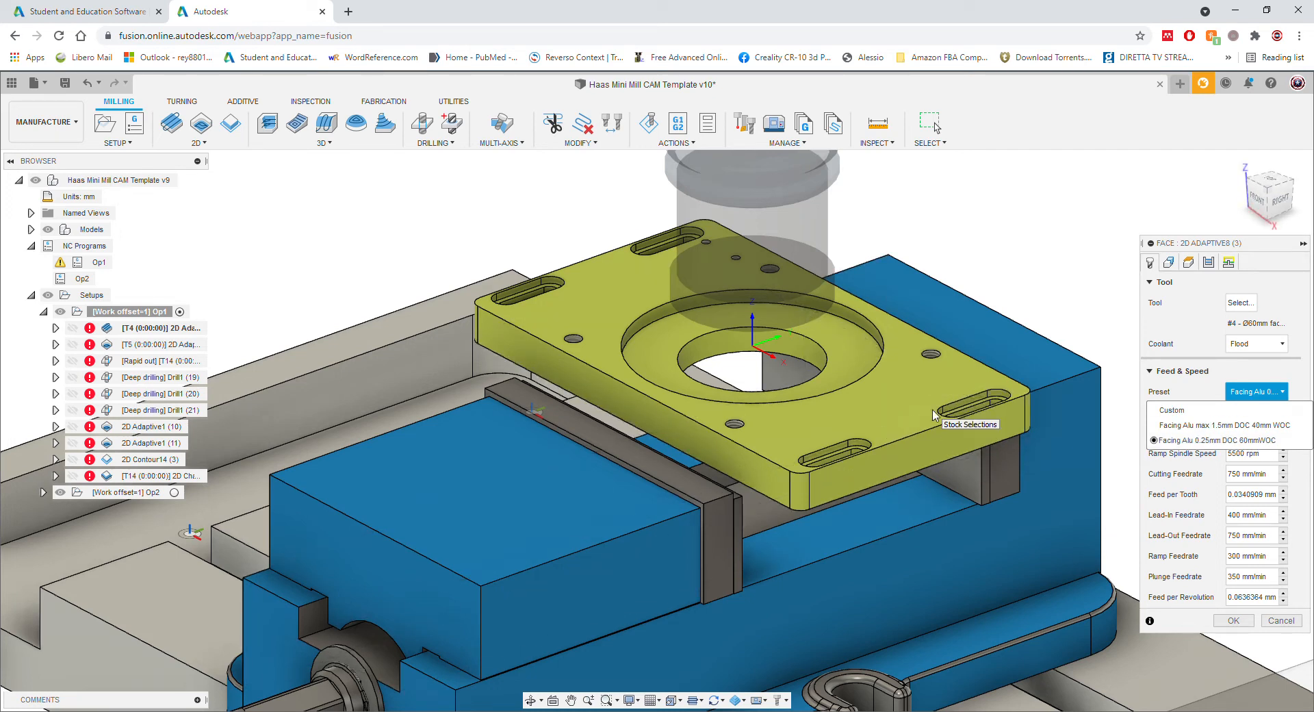
click(1205, 441)
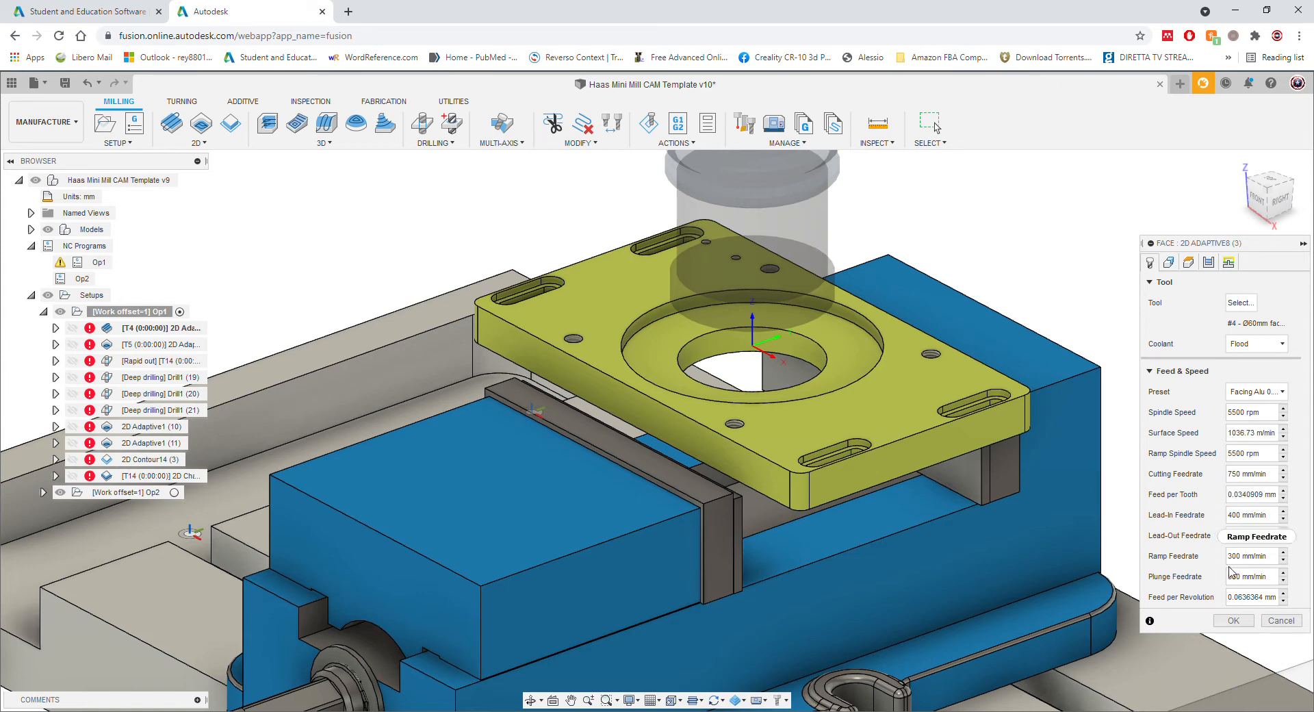
click(1170, 264)
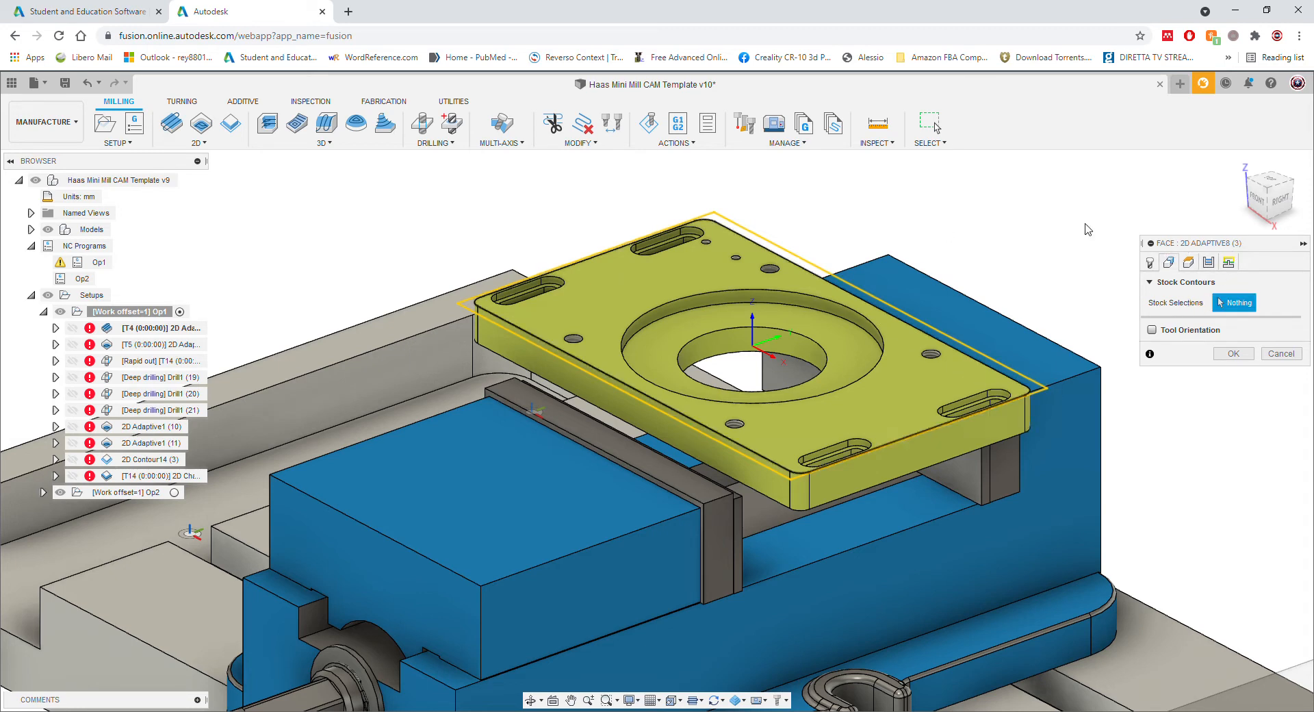
Step: Reference the Bottom height to the plate's top face at -0.2 mm and generate the facing toolpath
click(1188, 263)
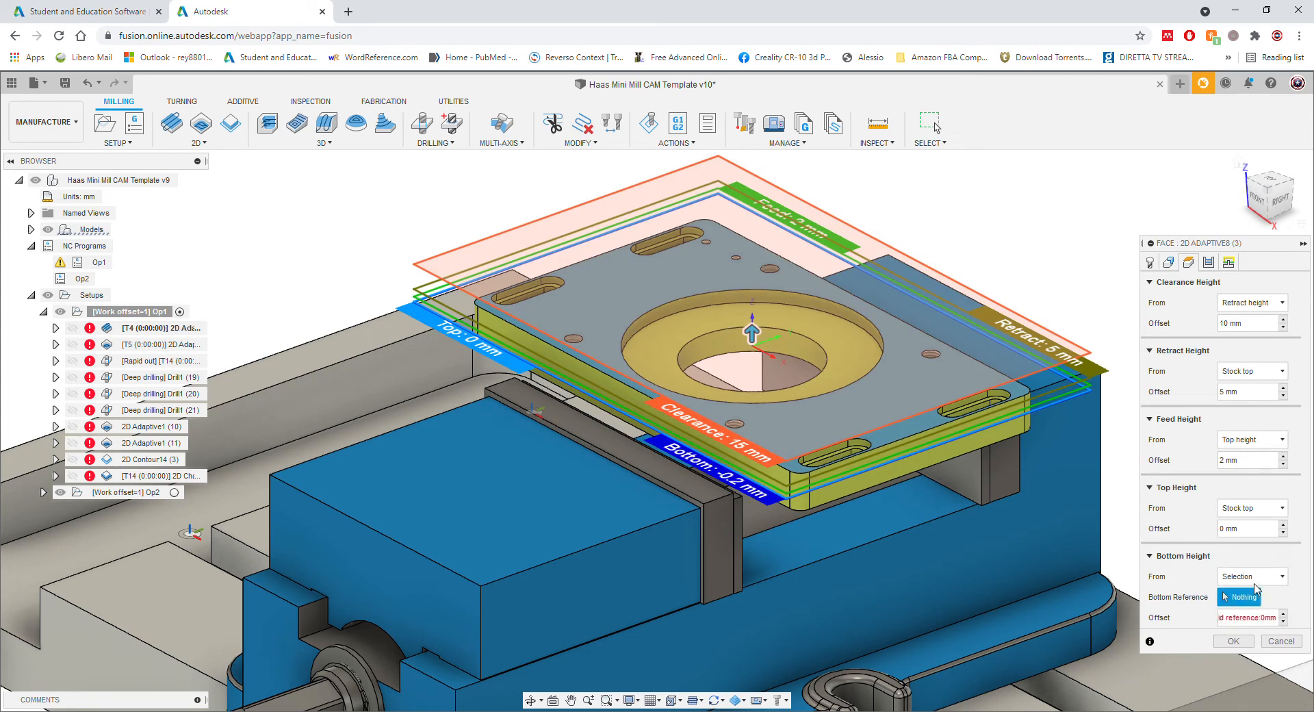
click(1241, 601)
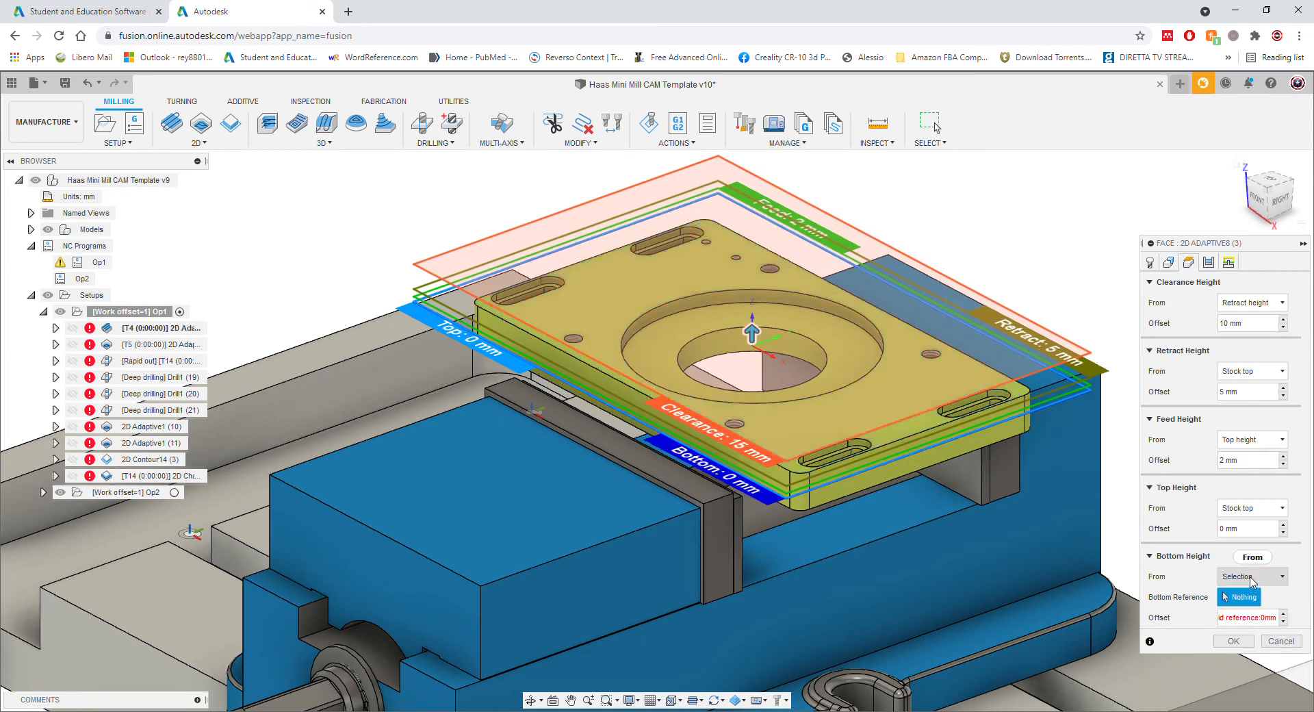
click(893, 419)
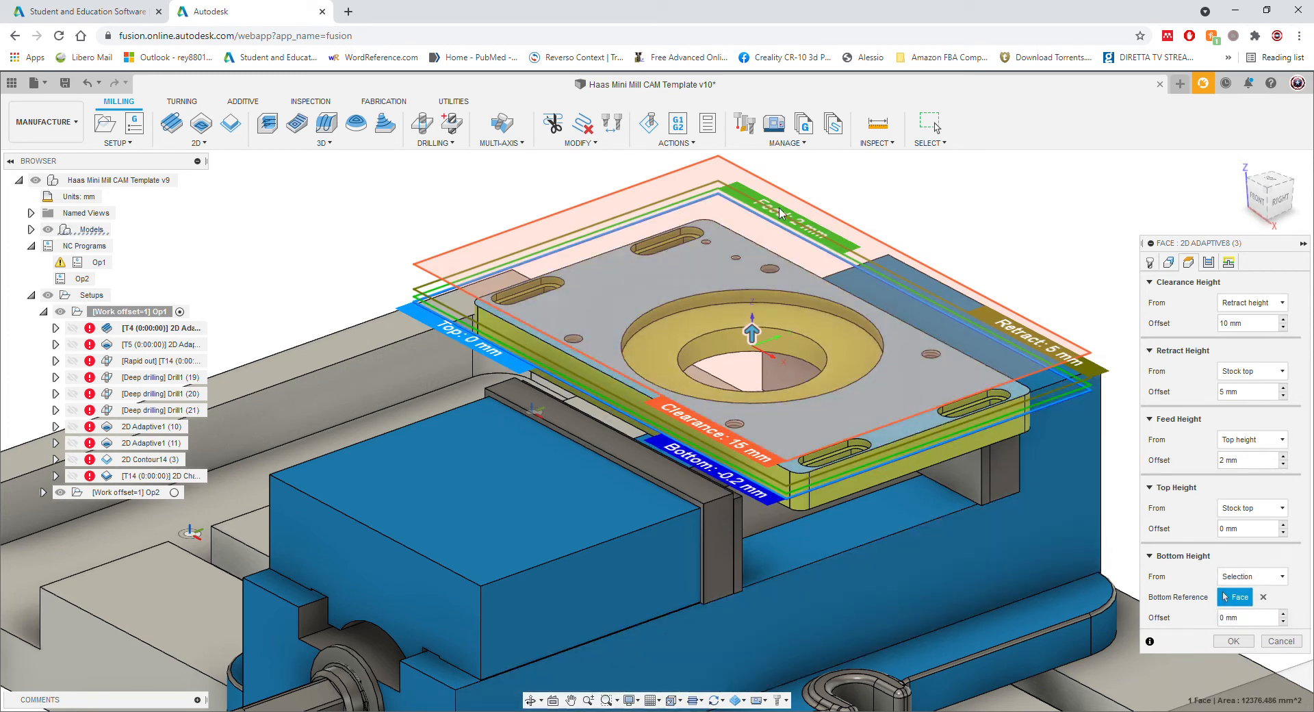
click(1233, 641)
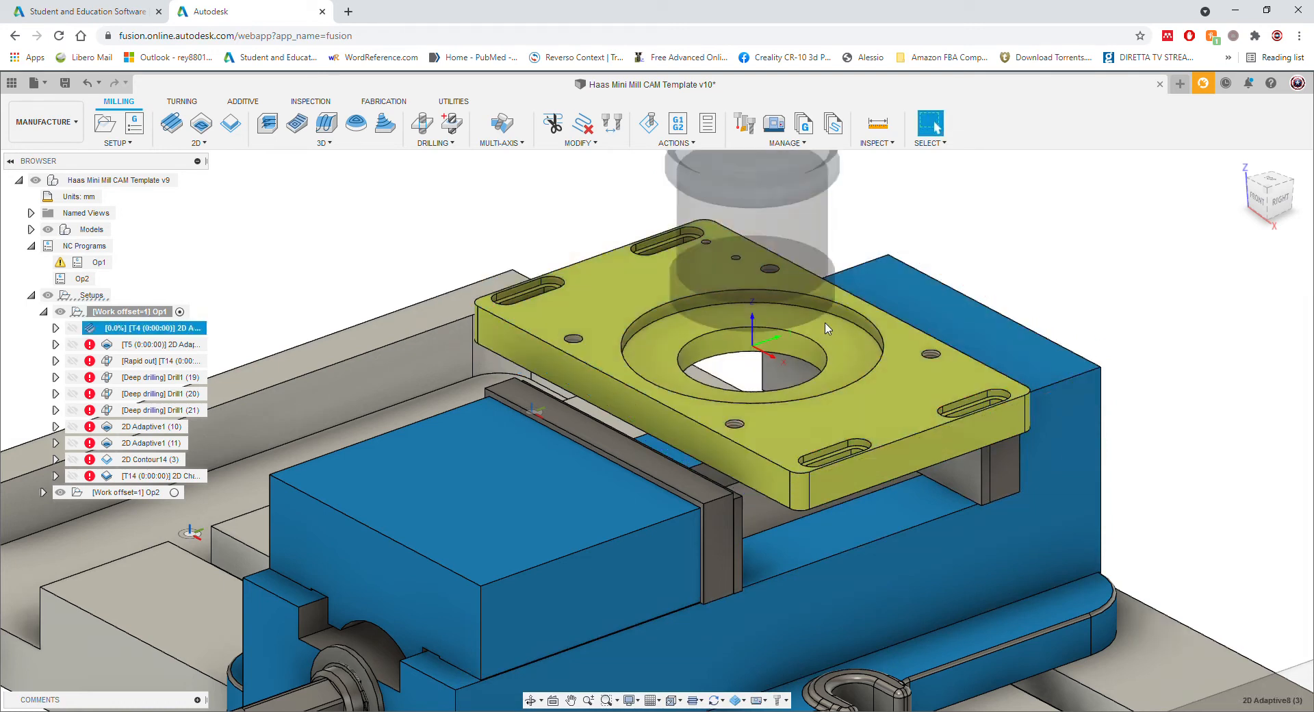